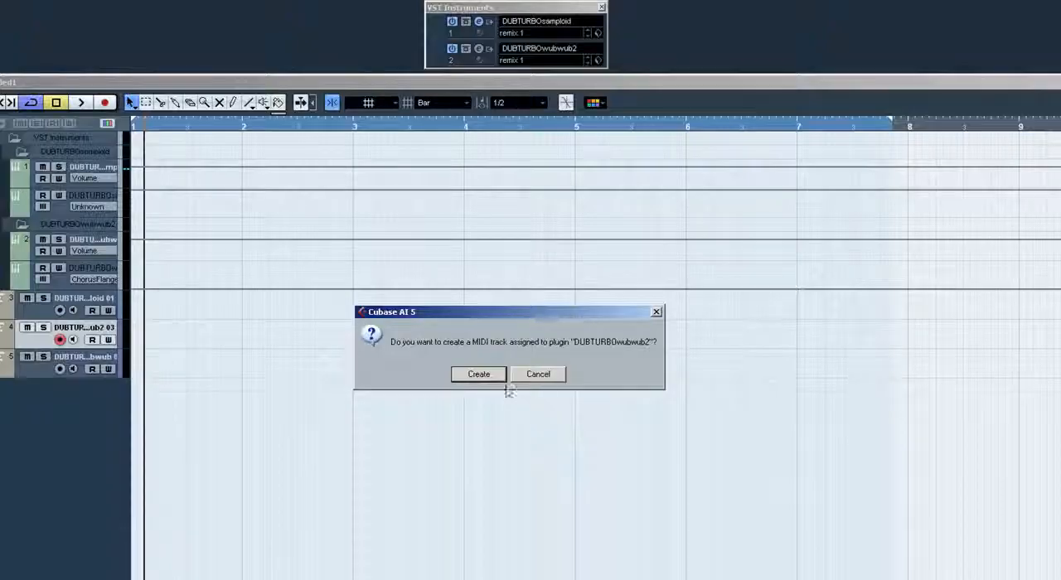
Redraw the Step LFO pattern as alternating upward and downward bars that rise and then taper off
click(484, 377)
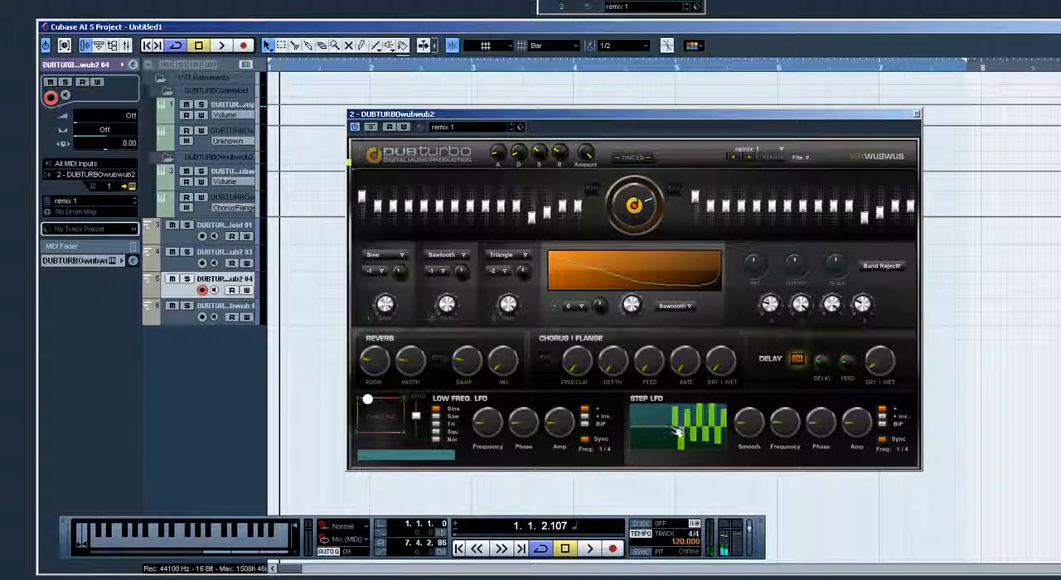
drag(697, 431, 725, 431)
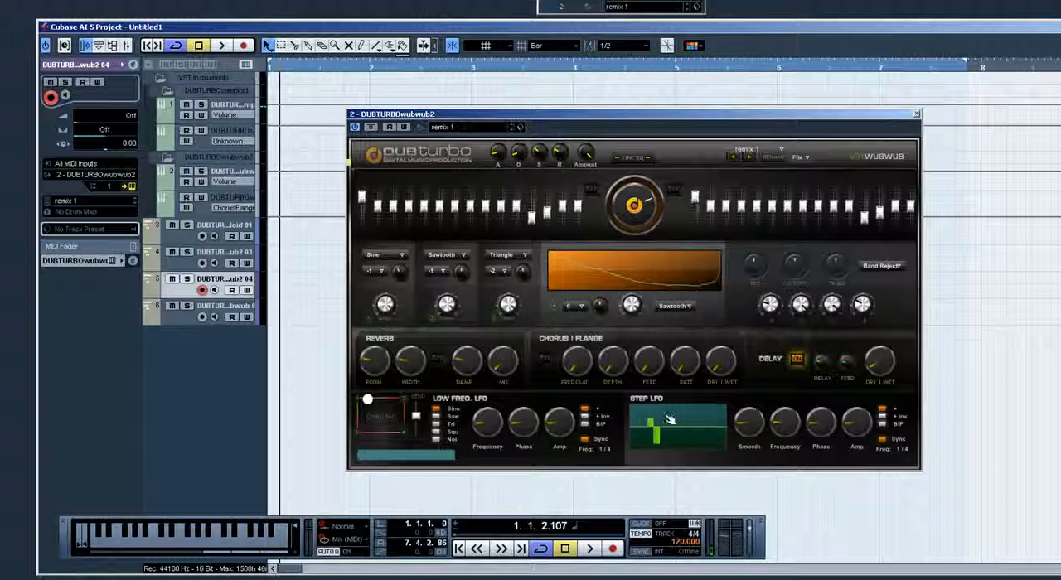
mouse_move(670, 420)
mouse_down()
mouse_move(672, 439)
mouse_move(679, 415)
mouse_up()
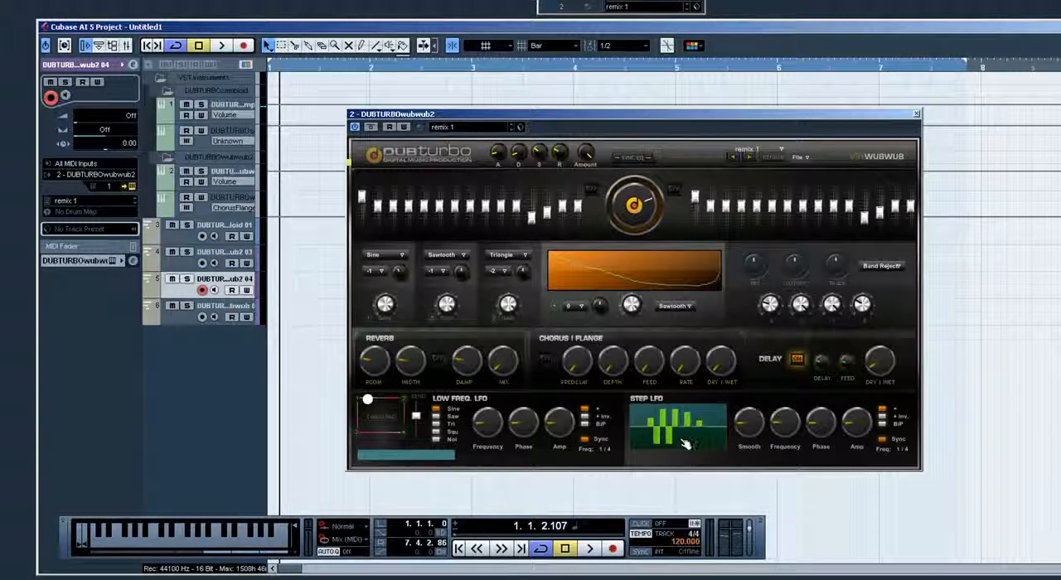
click(682, 442)
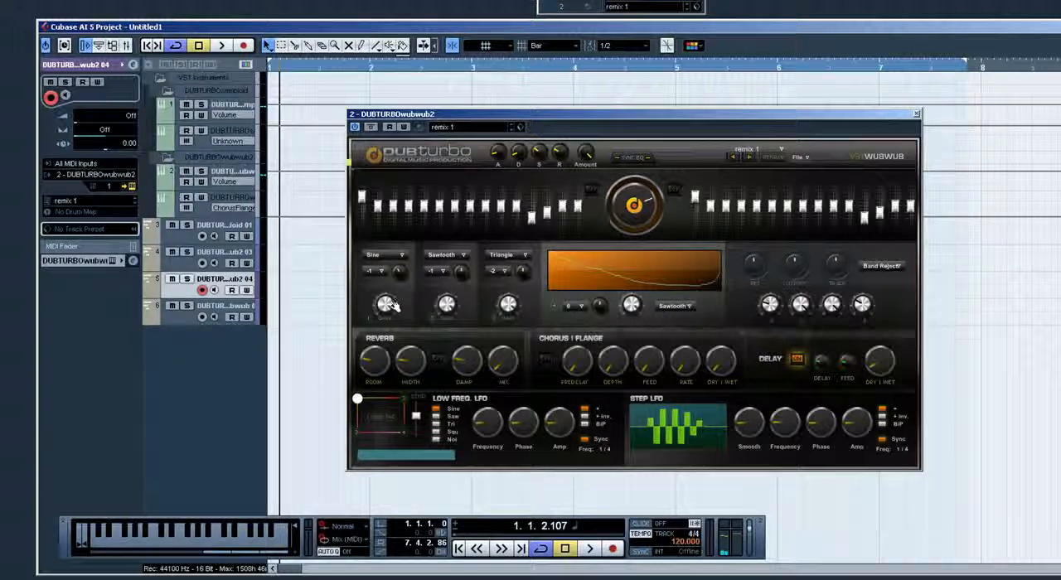
Adjust the first oscillator's gain, keep its Sine waveform and set its octave to -2
key(q)
mouse_move(389, 303)
mouse_down()
mouse_move(390, 315)
mouse_move(384, 303)
mouse_up()
click(394, 256)
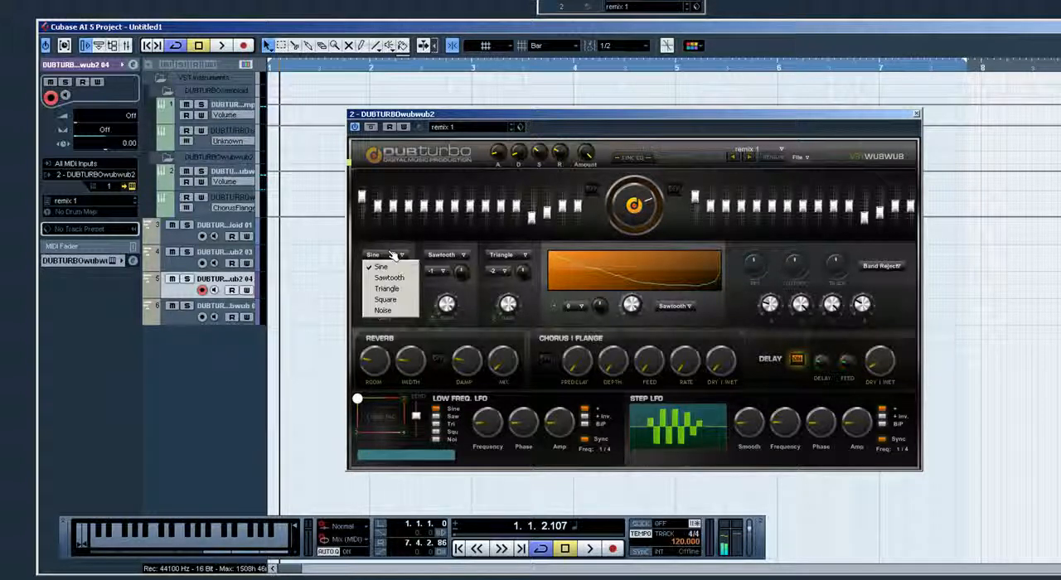
click(394, 251)
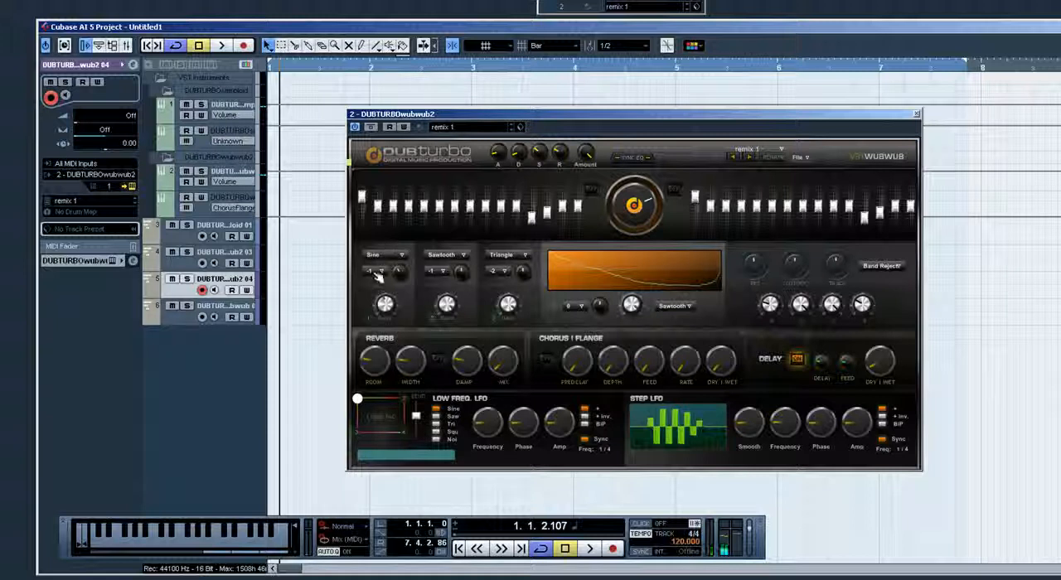
click(377, 273)
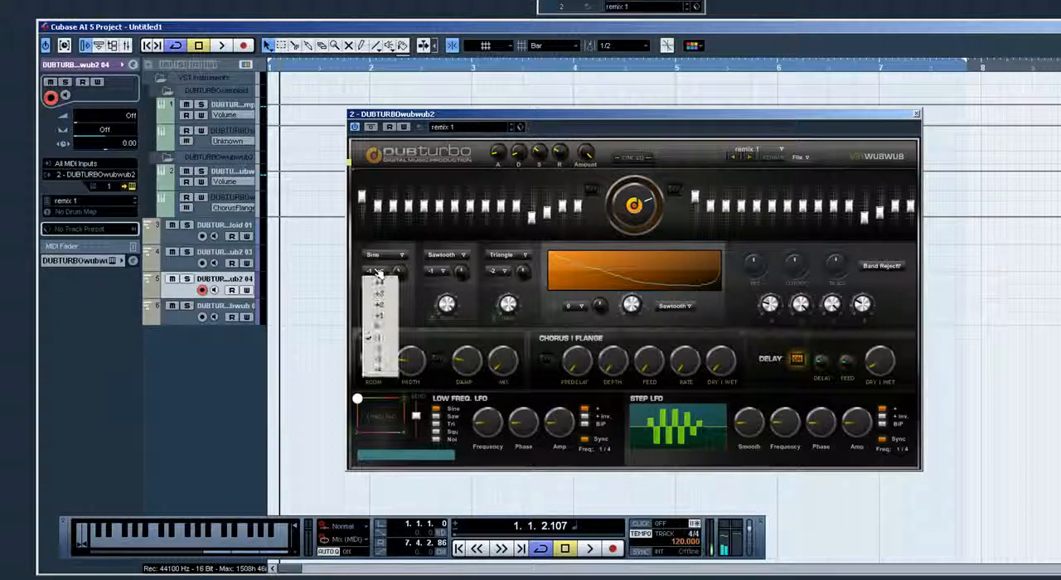
click(385, 349)
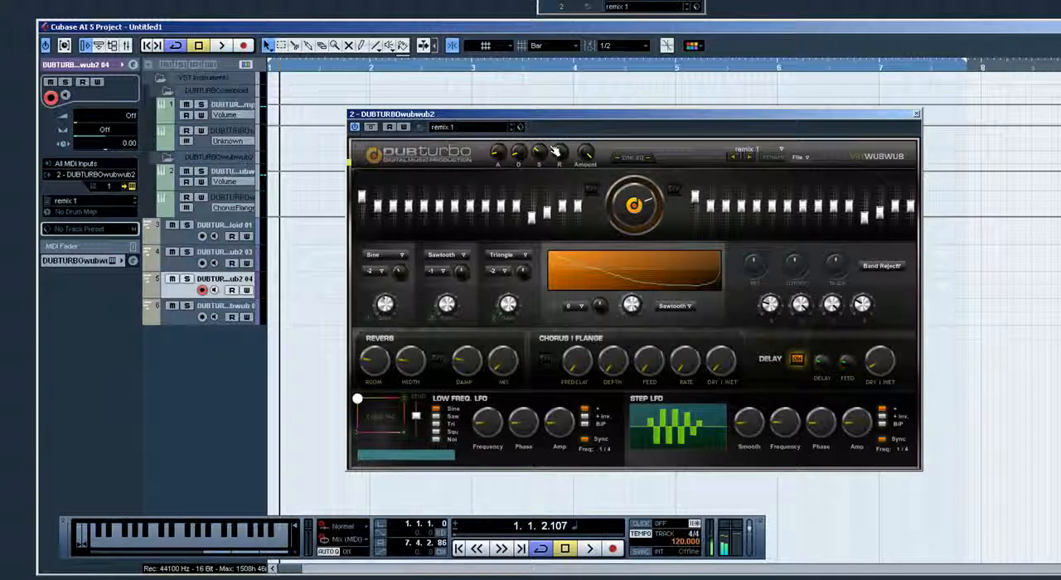
Adjust the envelope's sustain and lower its Amount while auditioning notes
key(q)
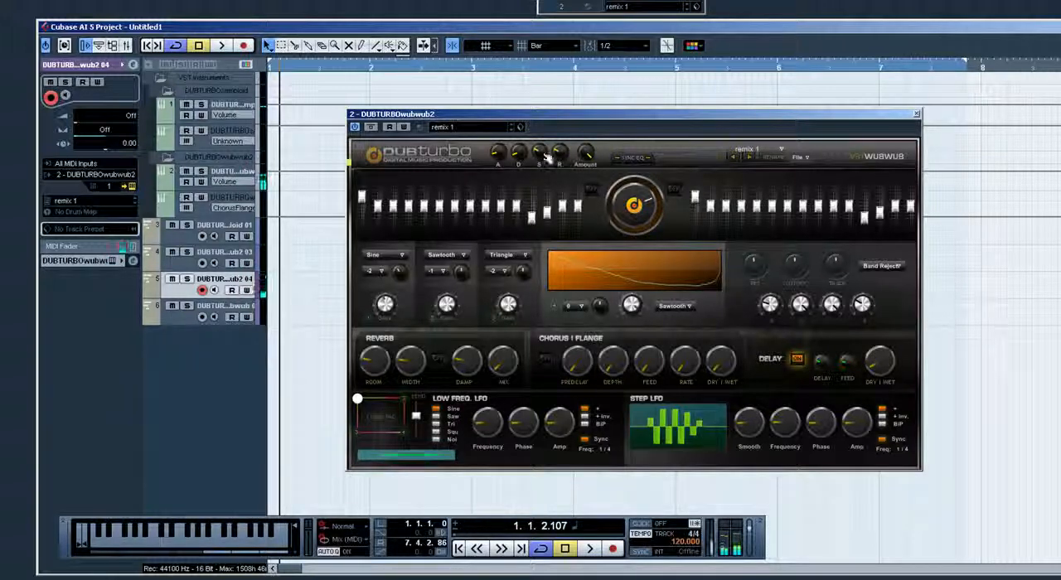
drag(540, 155, 540, 159)
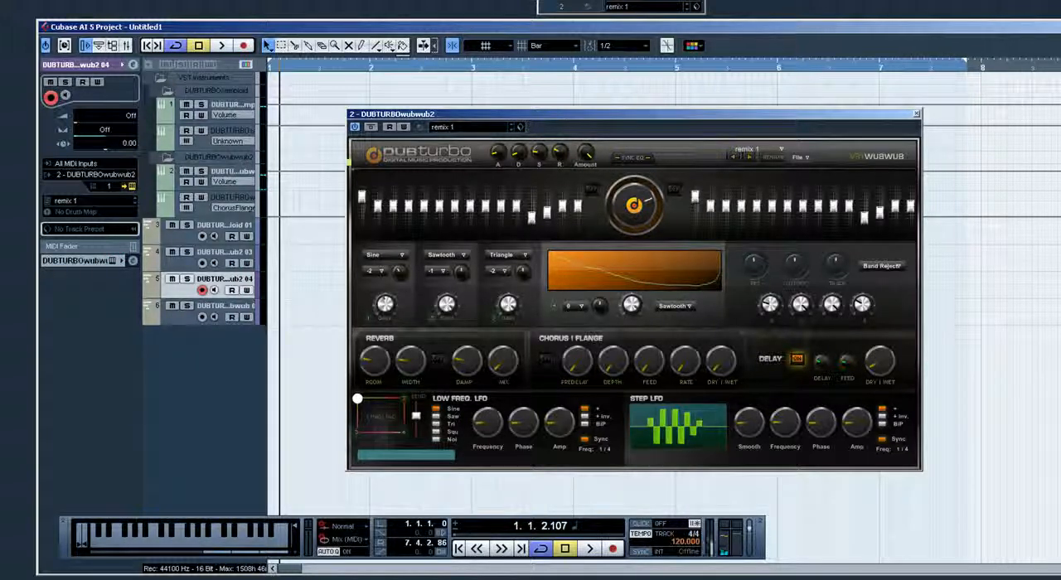
key(q)
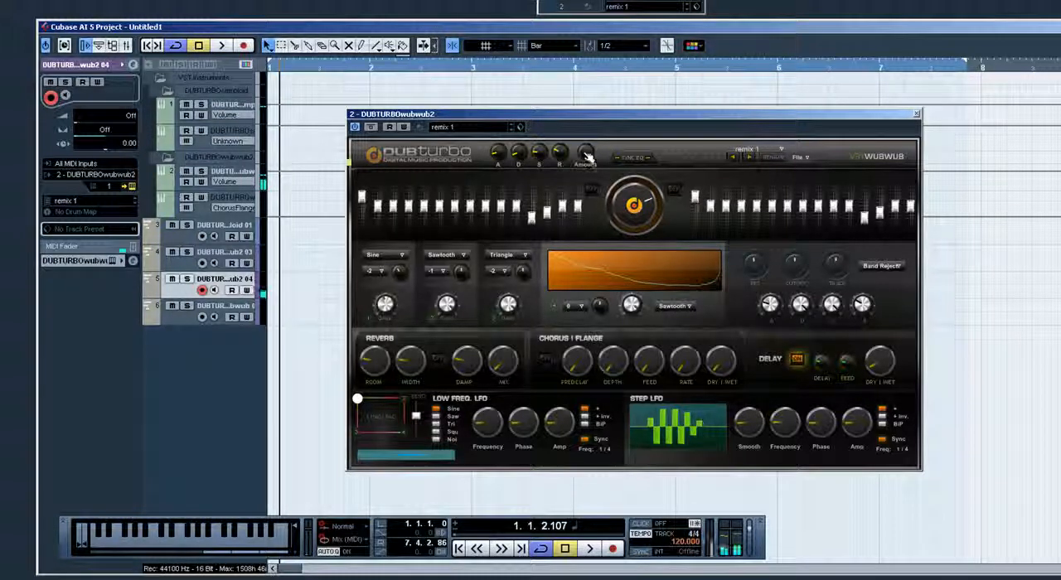
drag(589, 156, 588, 171)
key(q)
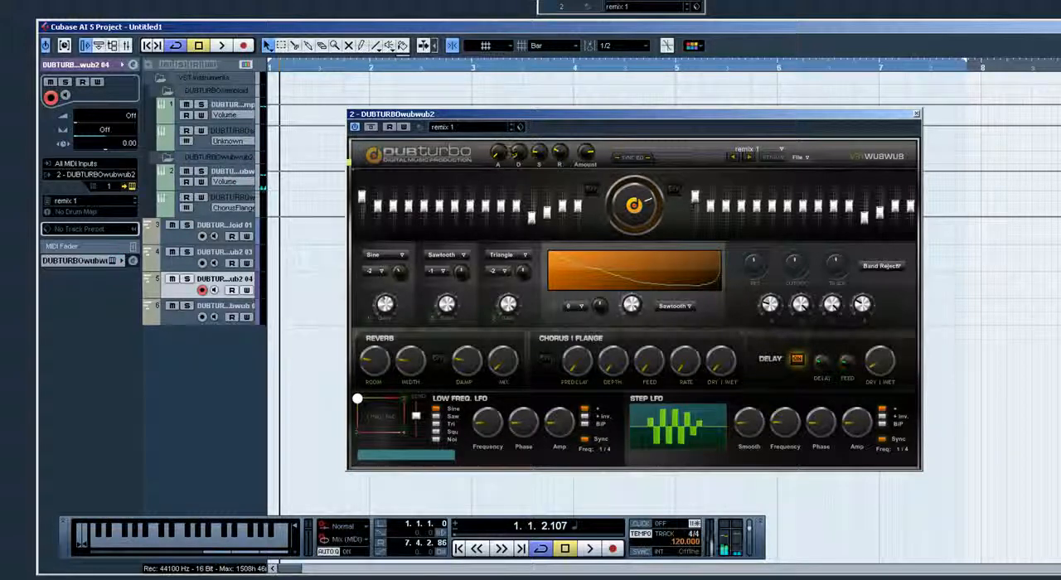
Compare long and short envelope decays while playing notes, and leave the decay at the short setting
key(q)
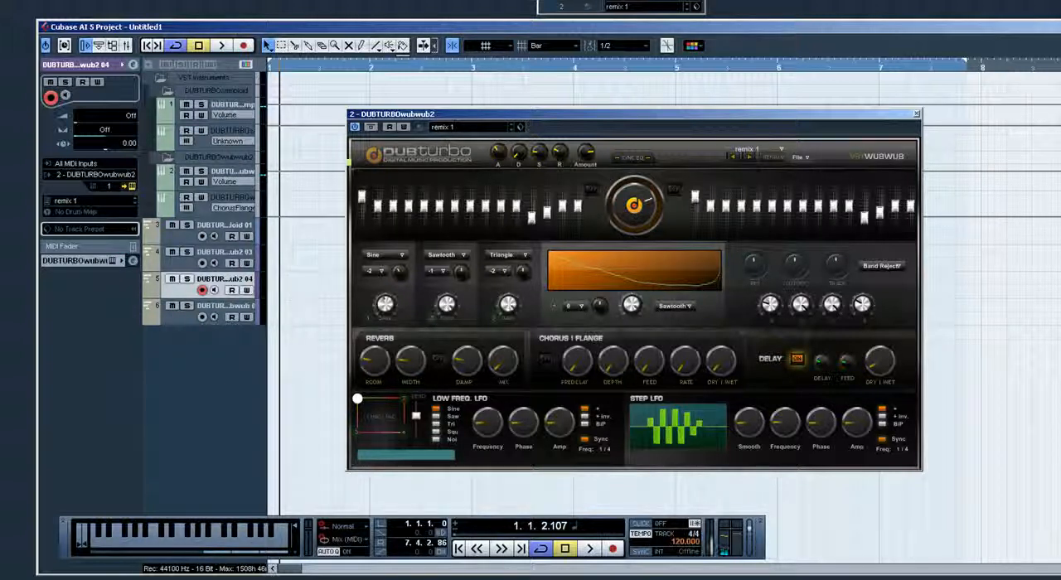
key(q)
key(q)
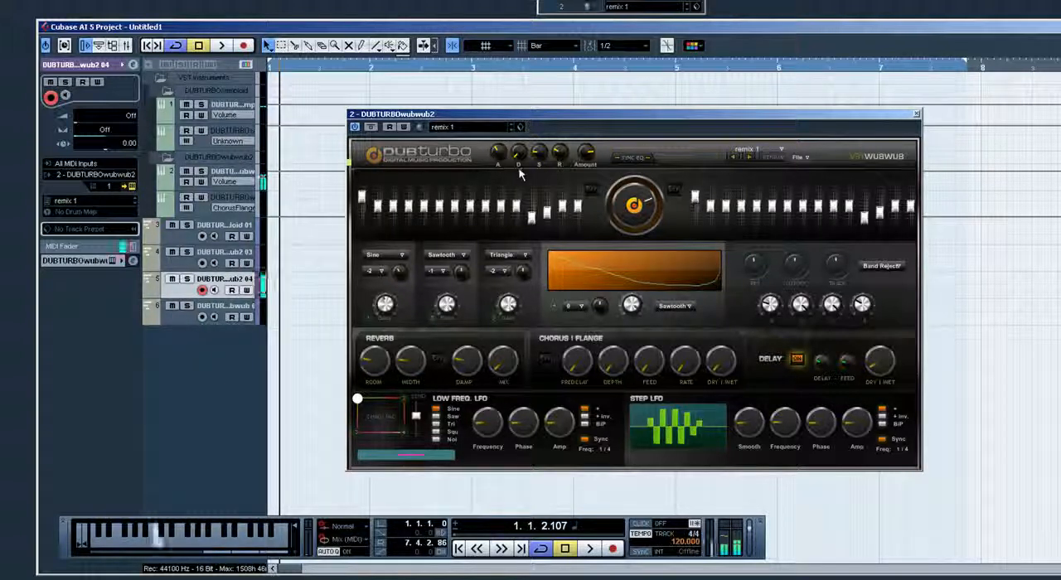
drag(519, 158, 519, 146)
key(q)
key(q)
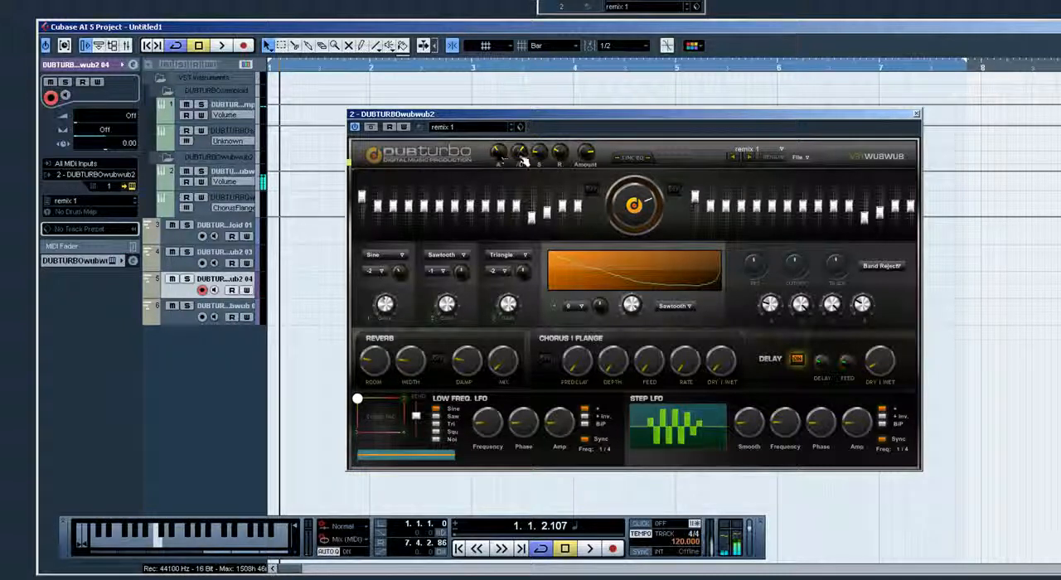
mouse_move(520, 152)
mouse_down()
mouse_move(520, 164)
mouse_move(499, 164)
mouse_move(520, 164)
mouse_up()
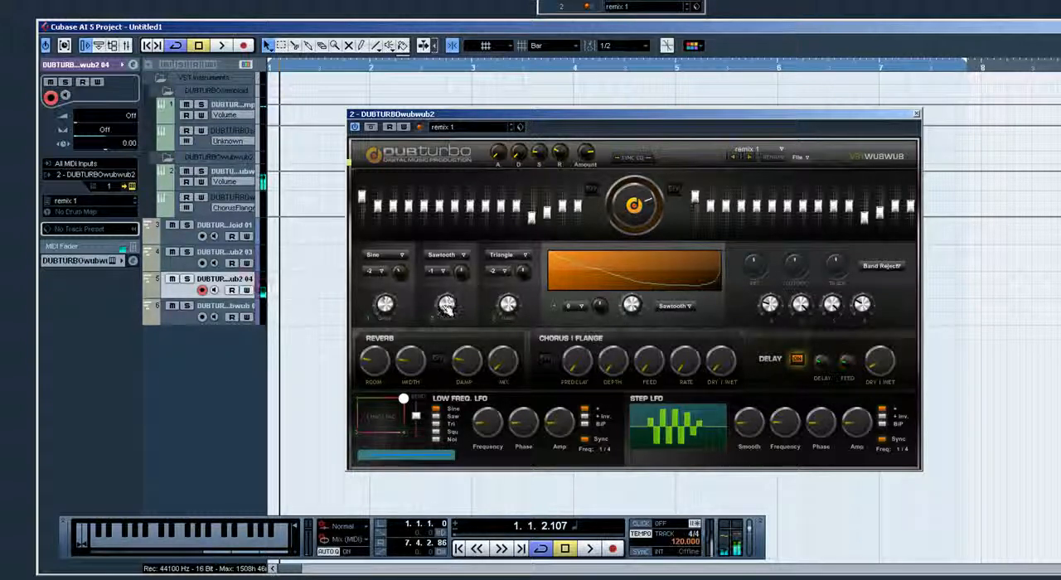
Try the Sawtooth oscillator at octave -2, return it to -1 and test its small tuning knob while playing notes
key(q)
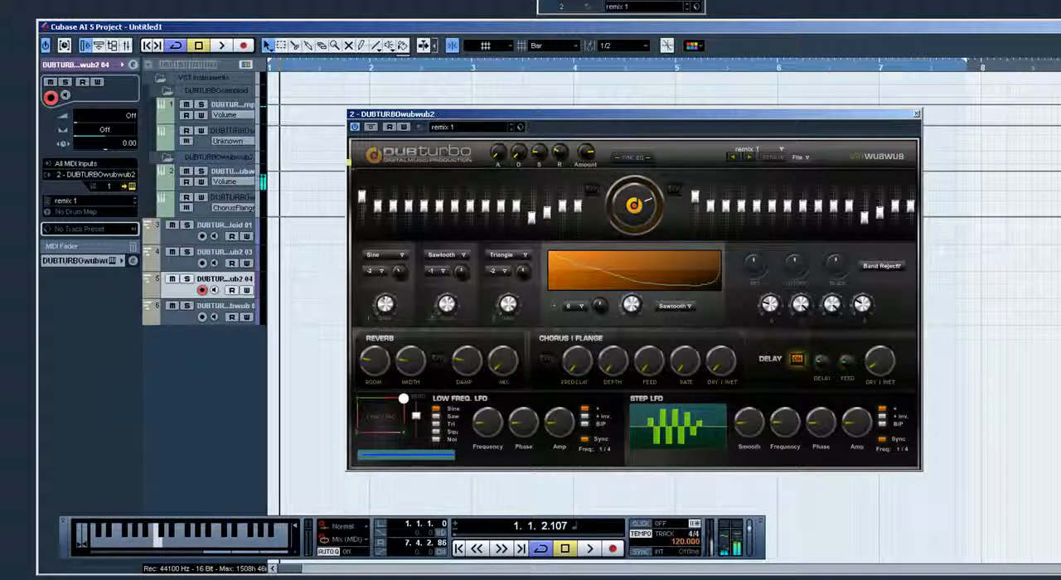
click(434, 273)
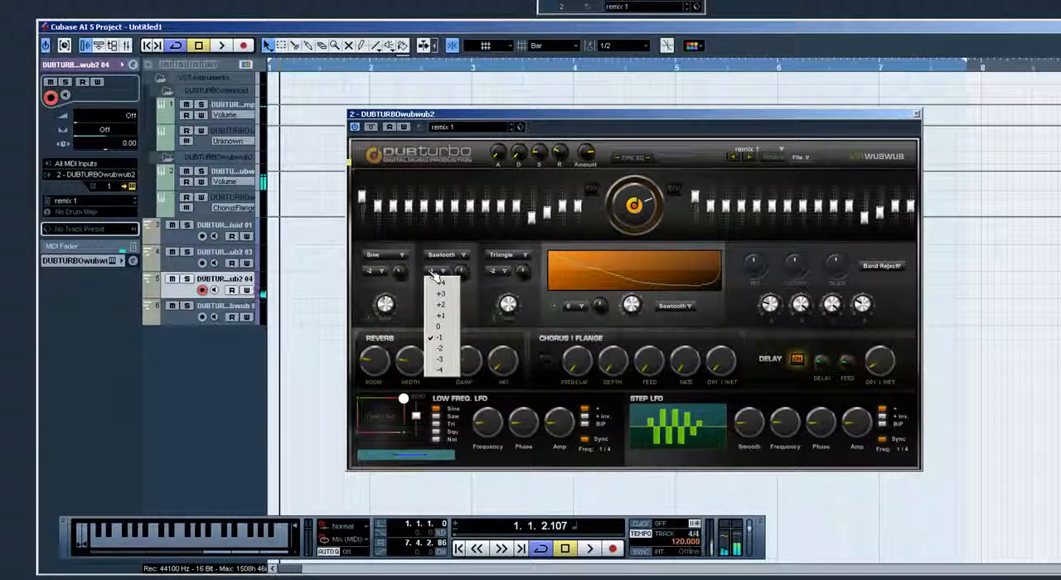
click(443, 348)
key(q)
click(441, 273)
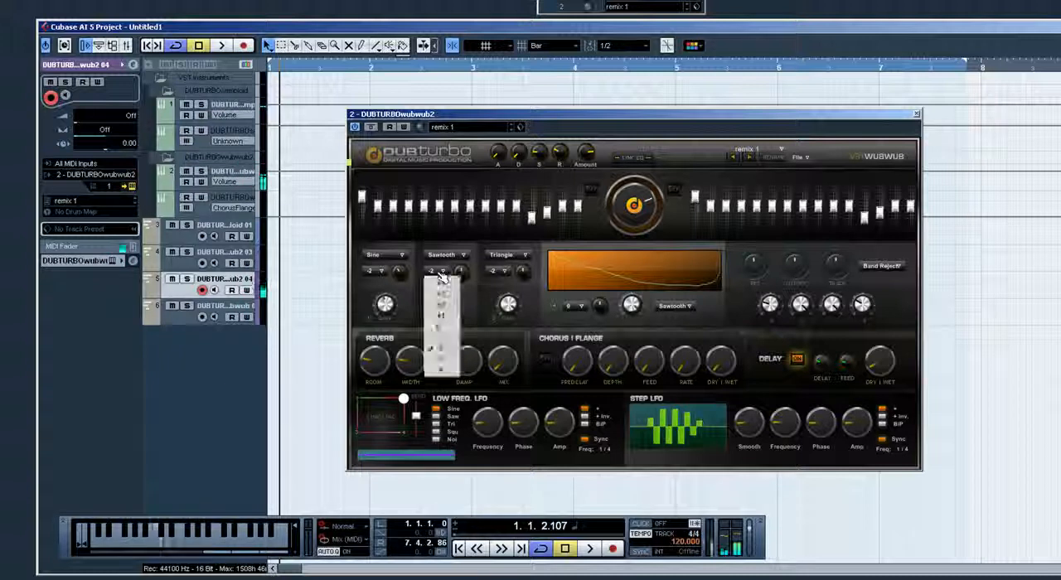
click(448, 342)
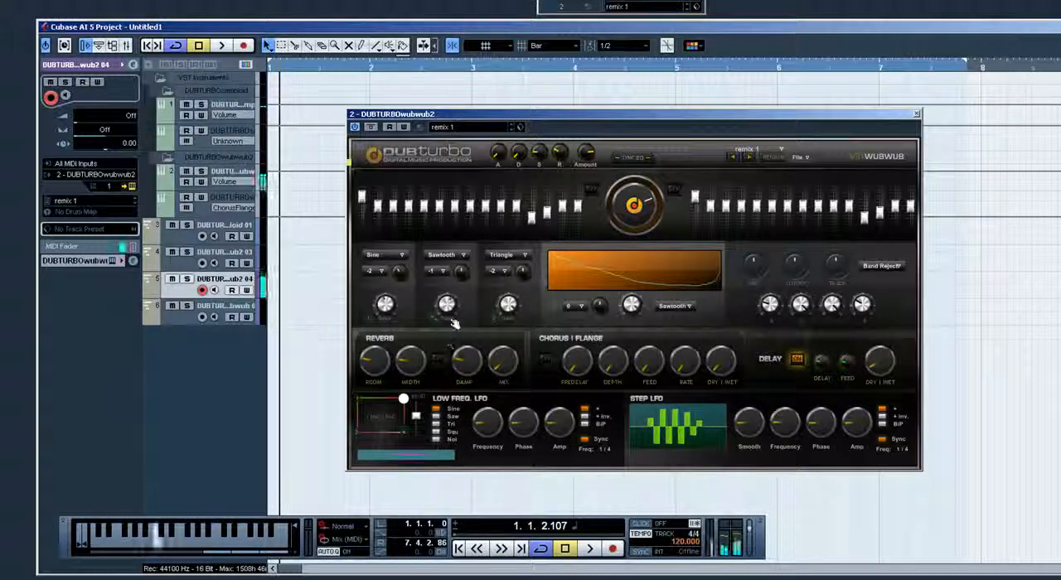
mouse_move(462, 273)
mouse_down()
mouse_move(461, 255)
mouse_move(462, 275)
mouse_up()
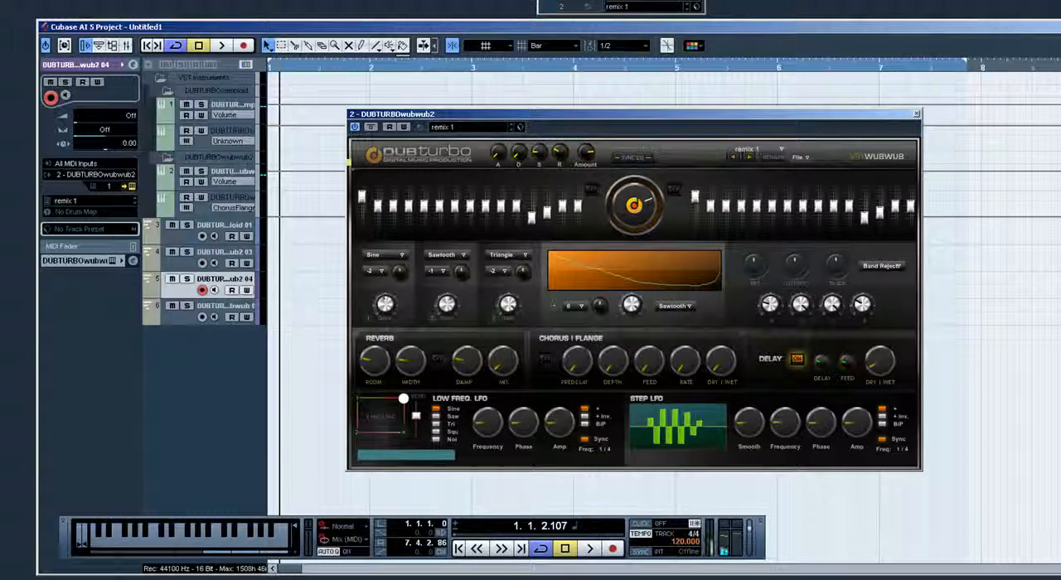
drag(464, 276, 465, 253)
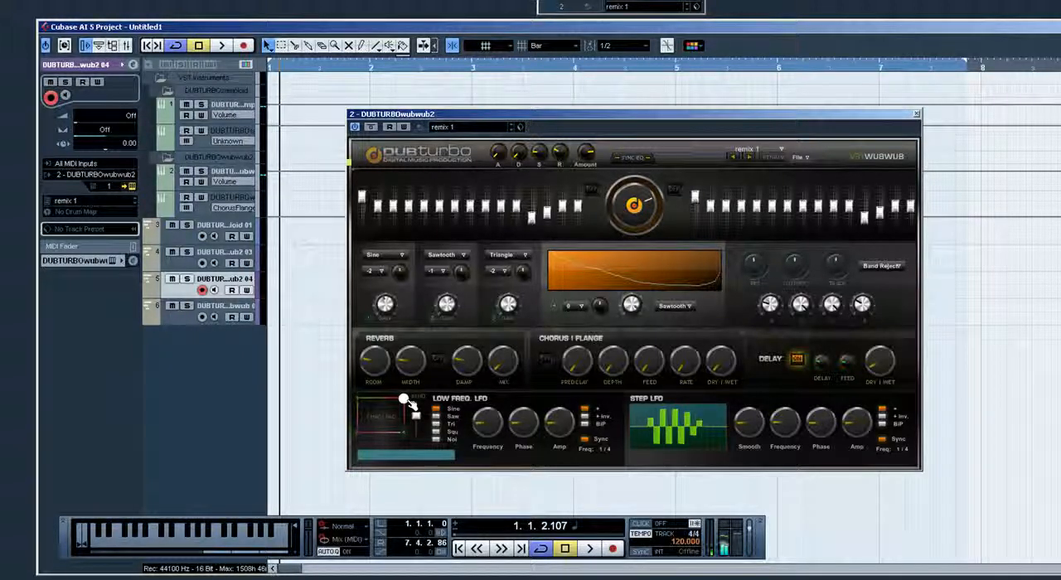
Try the chaos pad handle in its lower-left and lower-right corners while playing notes
drag(406, 401, 356, 435)
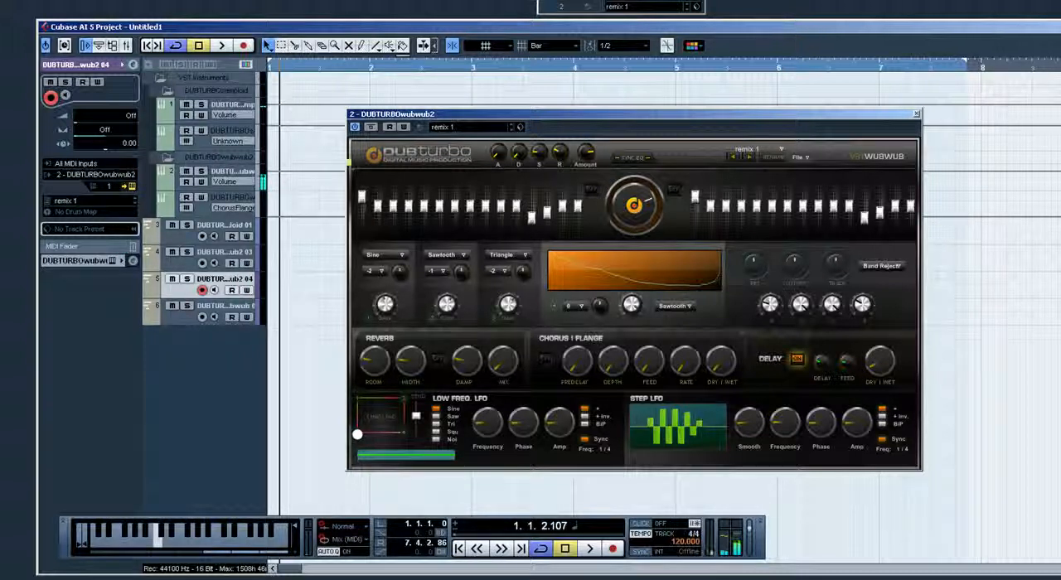
drag(357, 434, 434, 442)
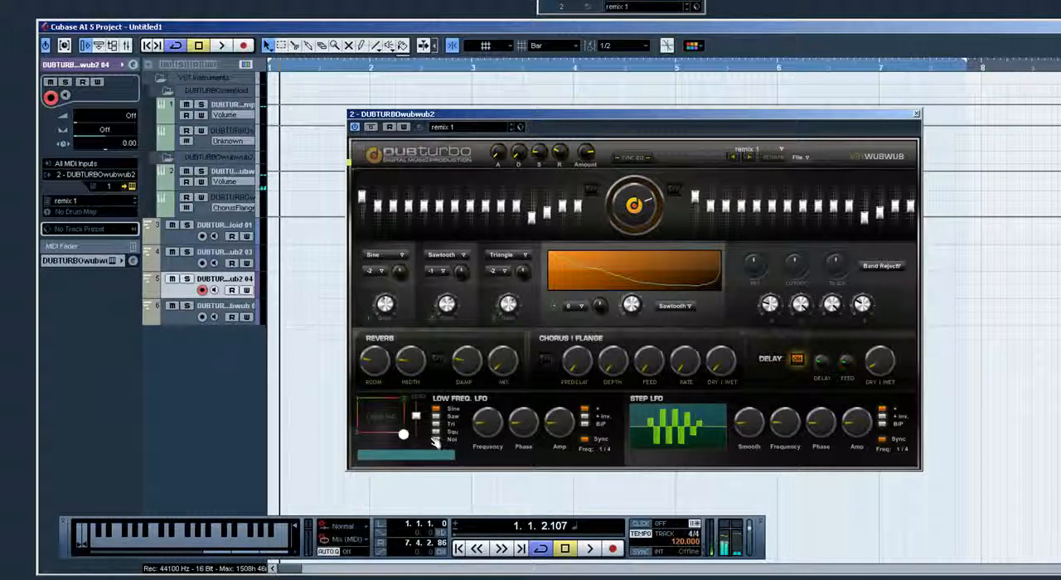
Set the oscillator below the waveform display to octave -2 with a Triangle wave, and move the chaos pad handle to its upper-left corner
click(582, 307)
click(585, 381)
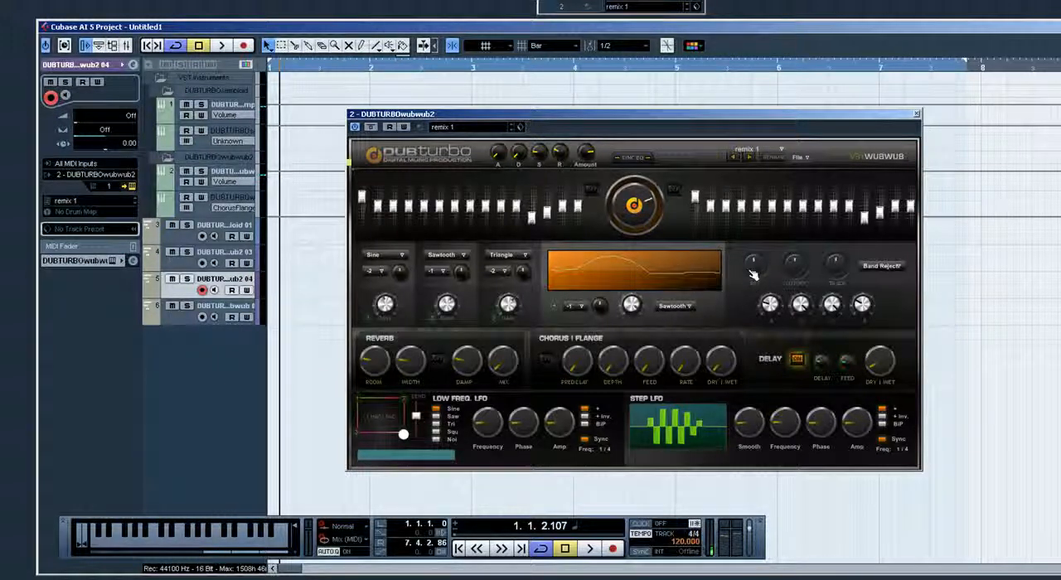
click(575, 307)
click(674, 307)
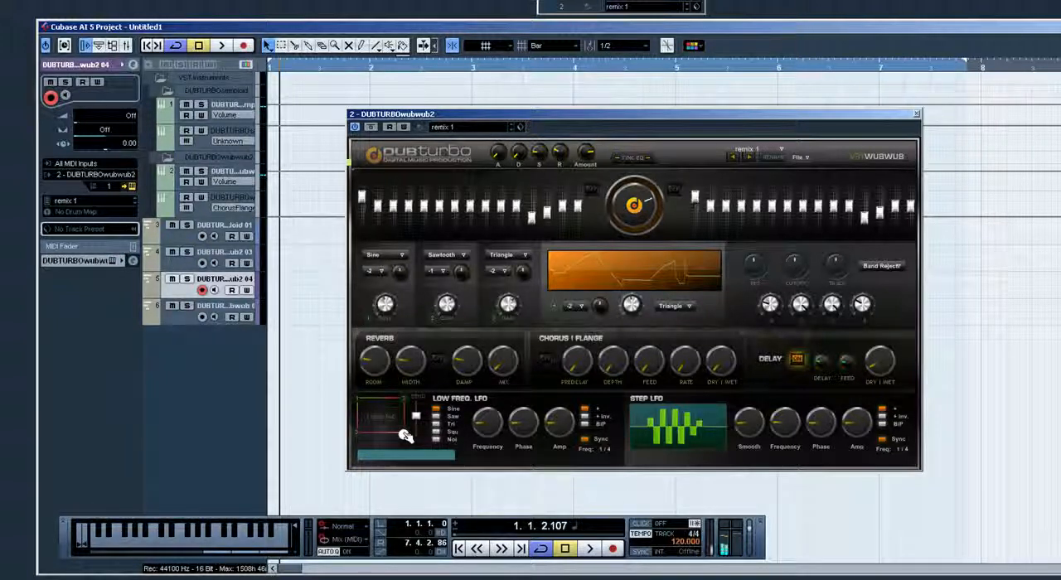
drag(405, 436, 358, 401)
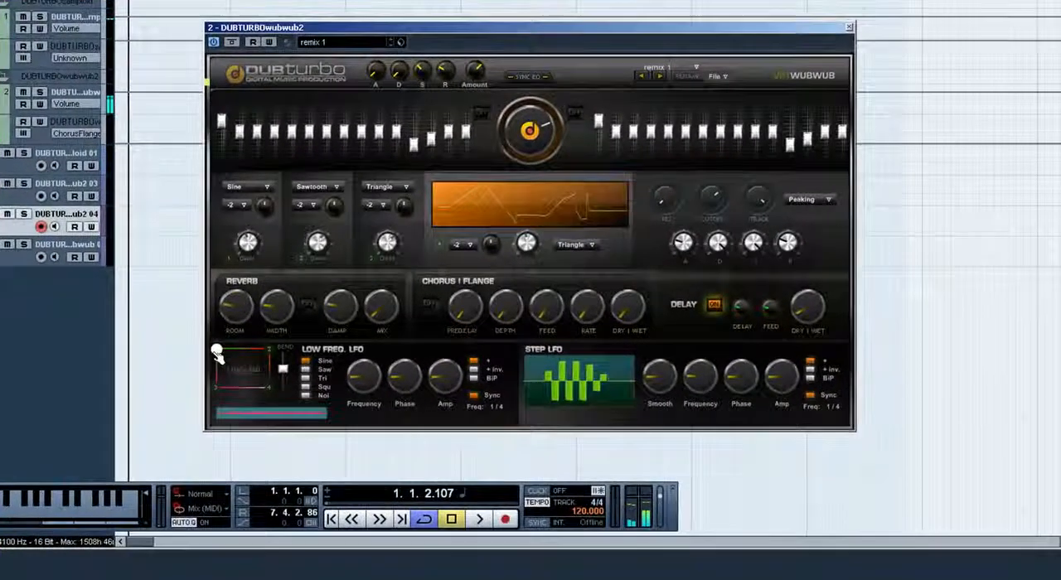
Raise the Step LFO's frequency and adjust its Smooth, Phase and Amp settings
drag(694, 379, 694, 358)
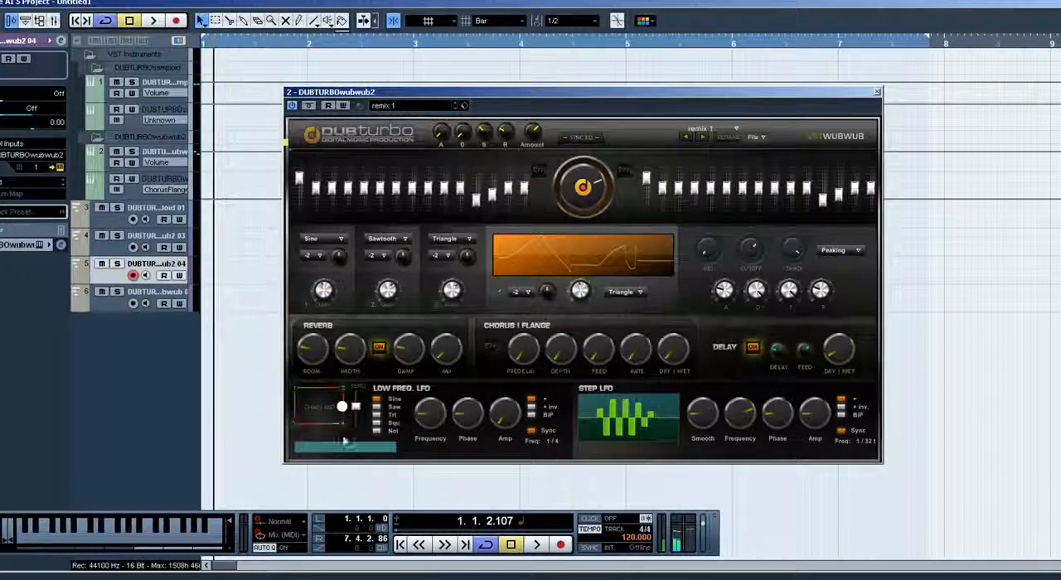
drag(345, 441, 281, 382)
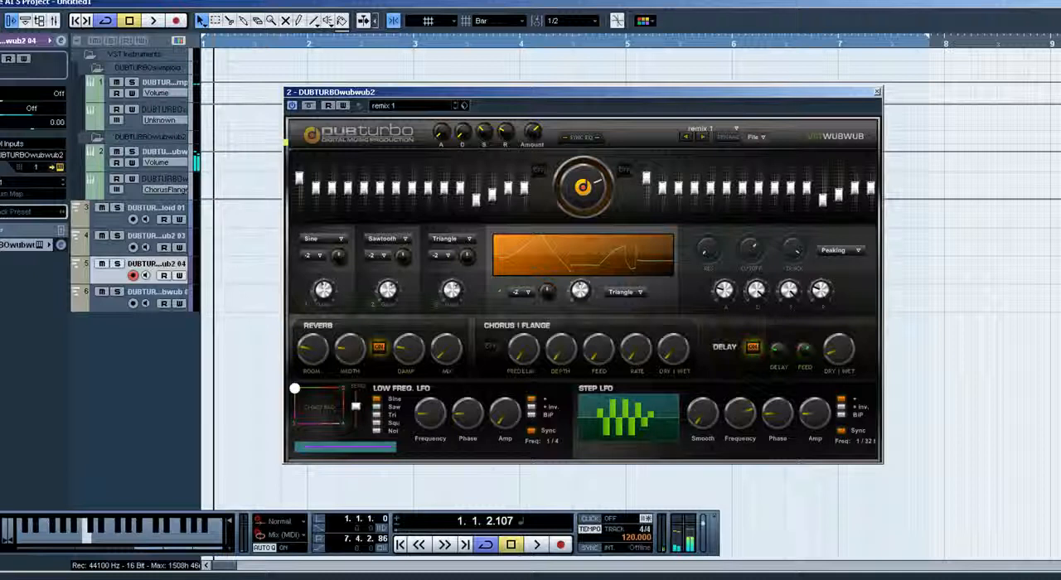
mouse_move(703, 414)
mouse_down()
mouse_move(703, 371)
mouse_move(702, 404)
mouse_up()
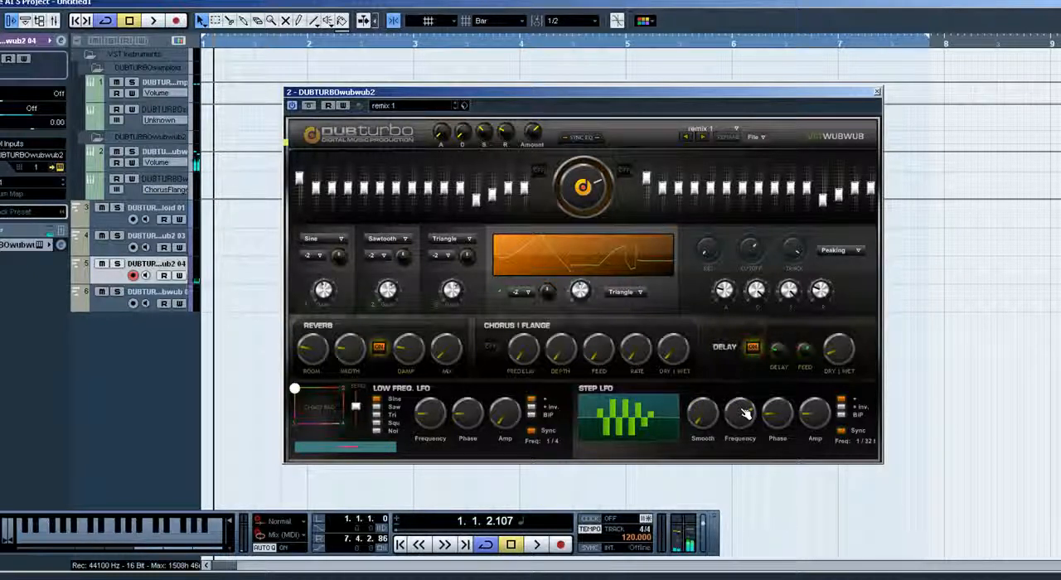
drag(783, 430, 784, 422)
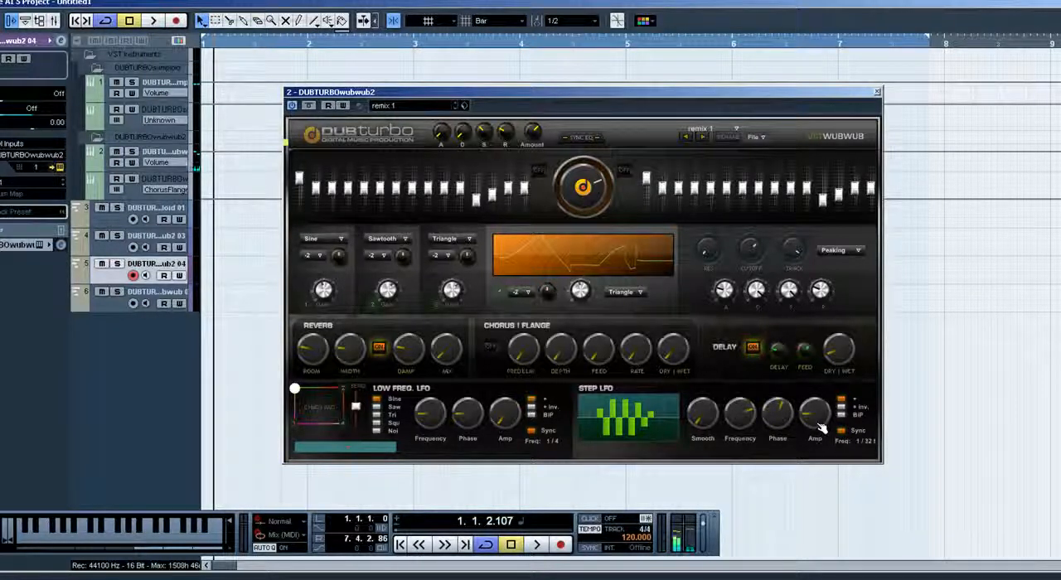
drag(821, 426, 820, 419)
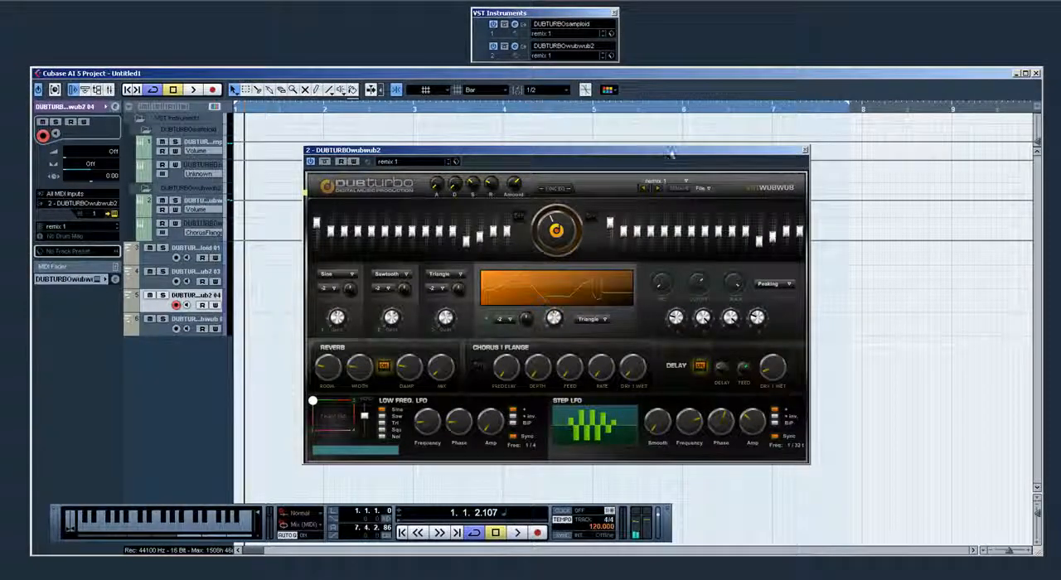
Record a wubwub part on track 4 along with the samploid part, moving the instrument window out of the way
drag(406, 155, 634, 162)
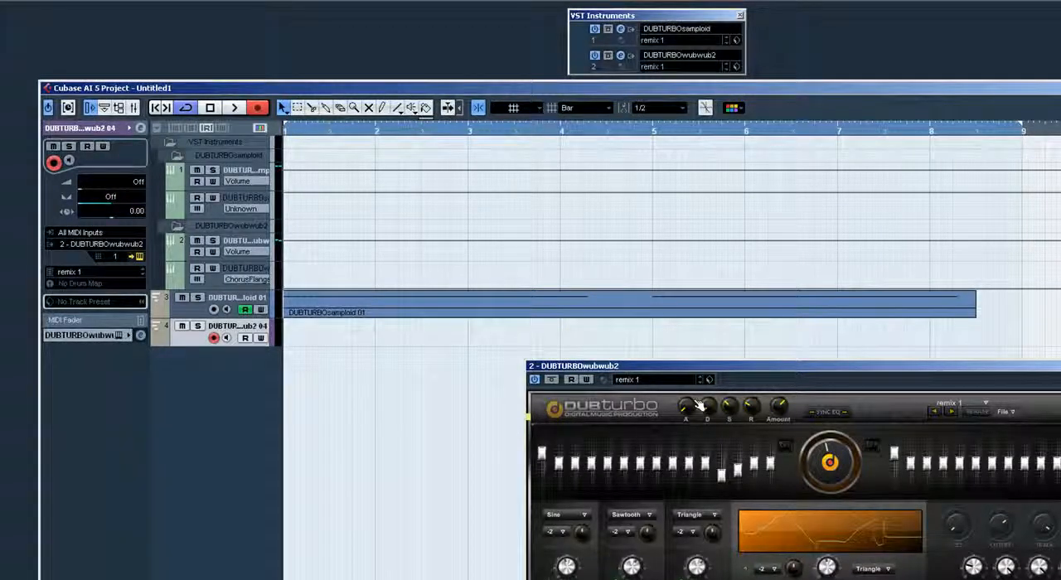
key(KP_Multiply)
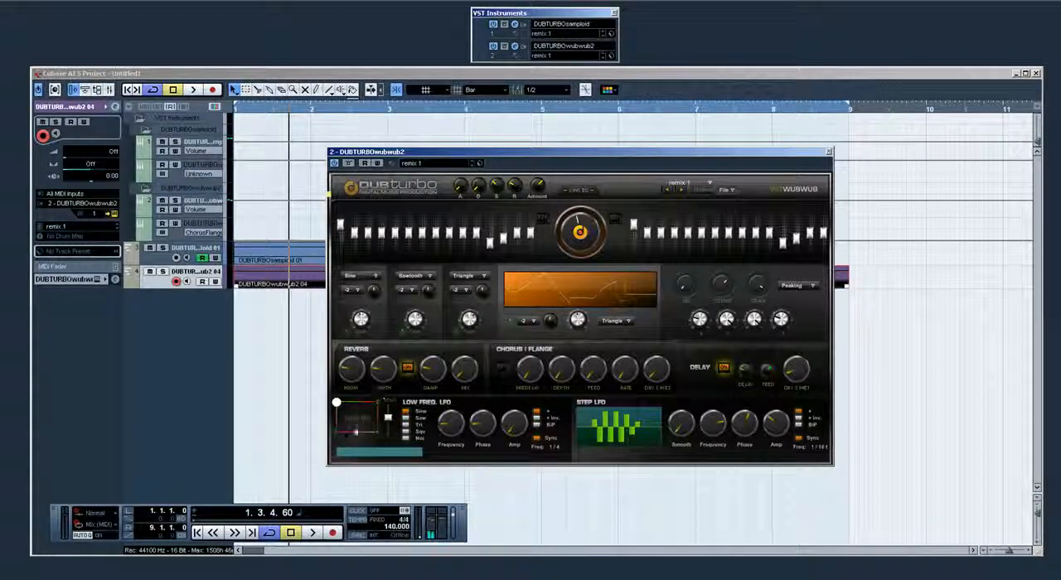
drag(535, 157, 477, 185)
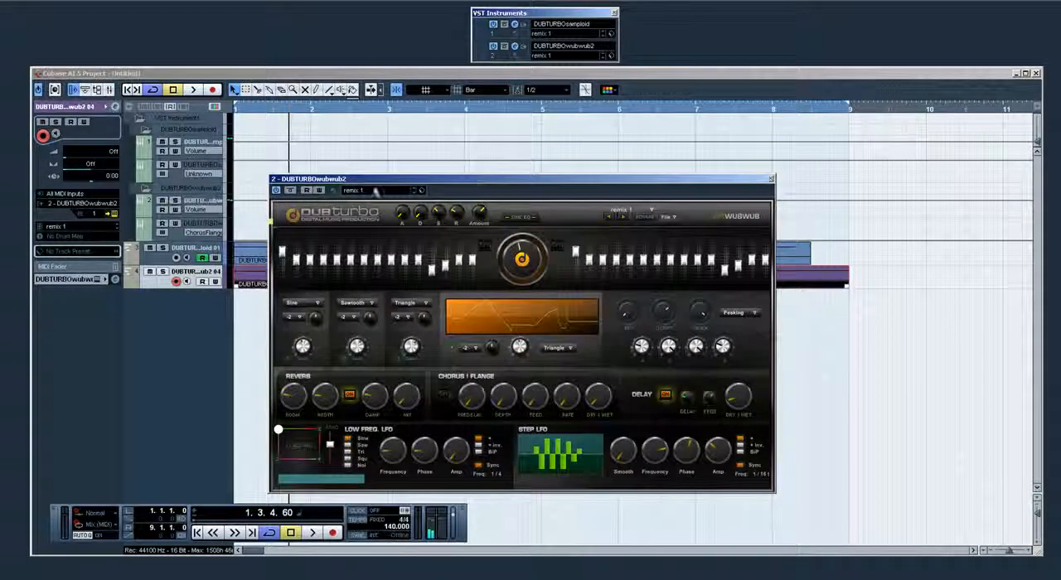
Enable automation reading and writing for the DUBTURBOwubwub2 instrument
click(319, 189)
click(306, 189)
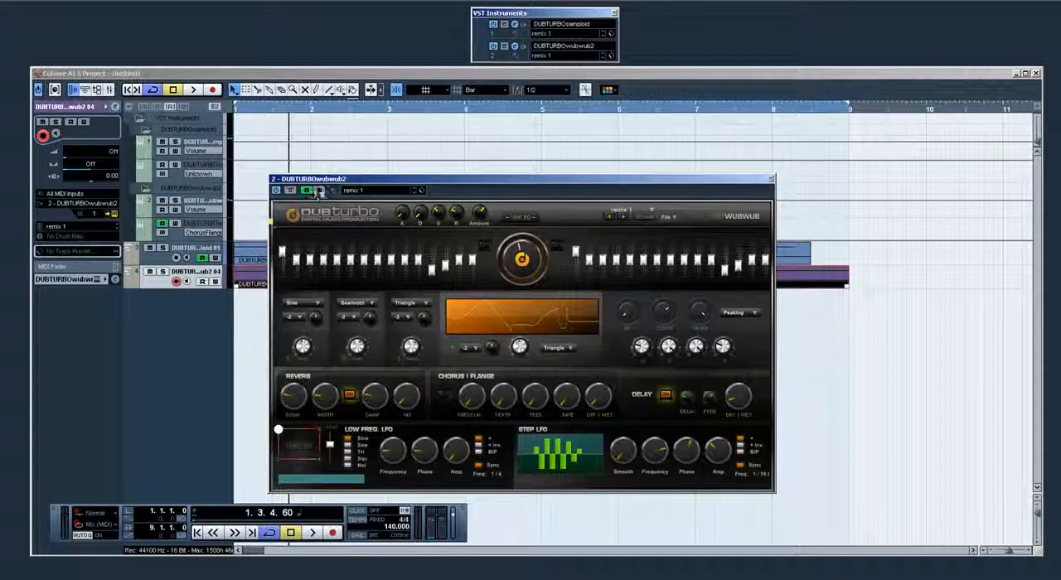
click(319, 190)
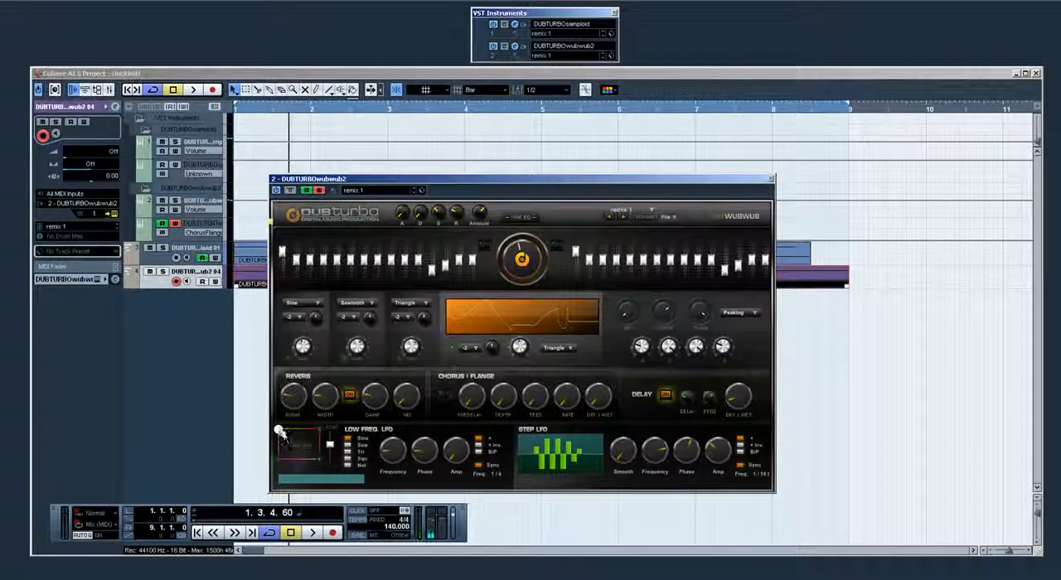
Record chaos pad movements as automation from the project start, and record Step LFO Frequency changes in another pass
key(space)
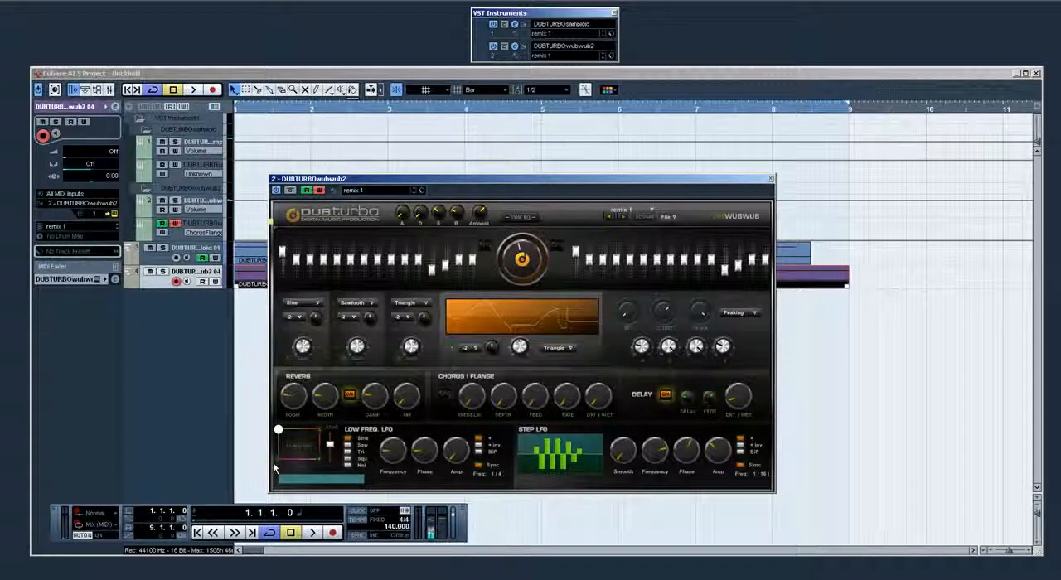
key(KP_Multiply)
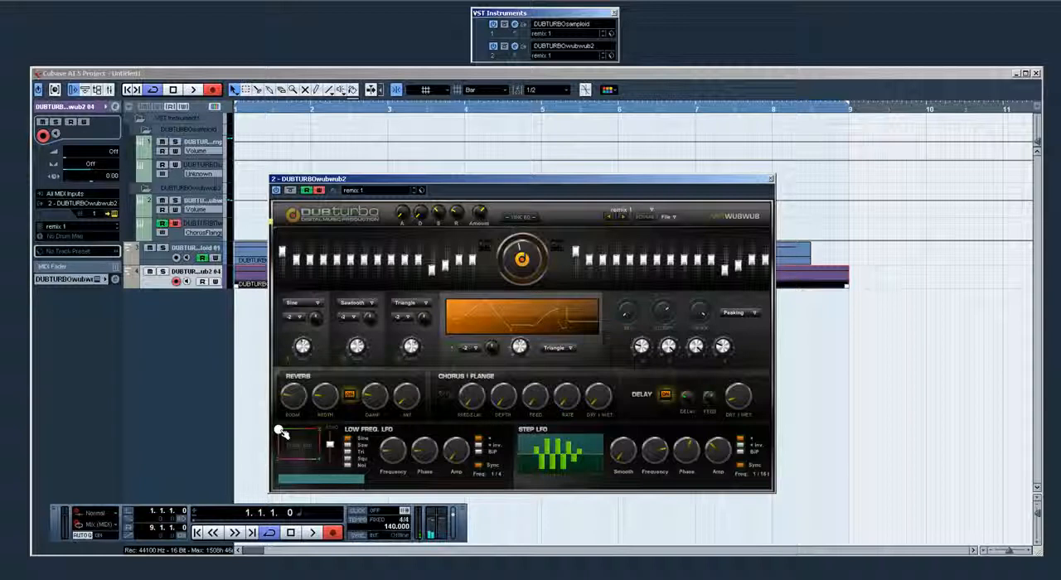
mouse_move(280, 432)
mouse_down()
mouse_move(294, 446)
mouse_move(316, 430)
mouse_move(309, 441)
mouse_move(280, 432)
mouse_up()
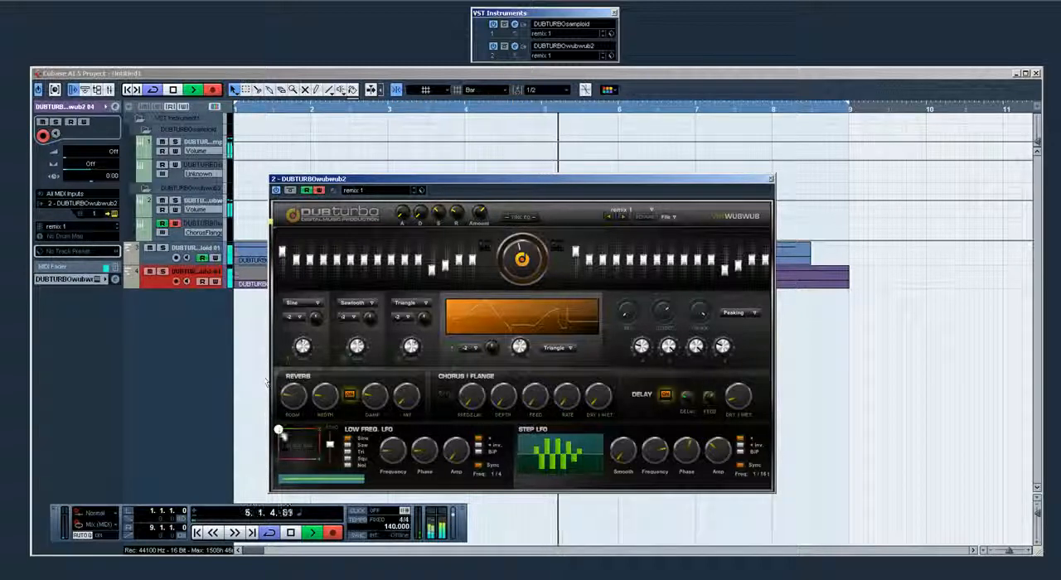
mouse_move(279, 431)
mouse_down()
mouse_move(316, 460)
mouse_move(290, 448)
mouse_move(263, 496)
mouse_move(278, 419)
mouse_move(324, 489)
mouse_move(322, 408)
mouse_move(259, 431)
mouse_up()
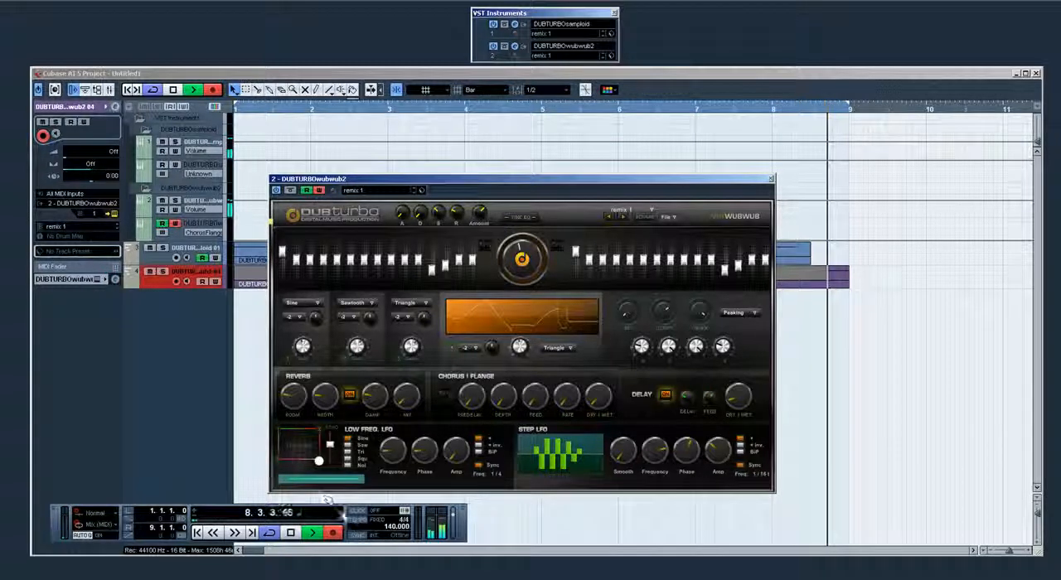
key(space)
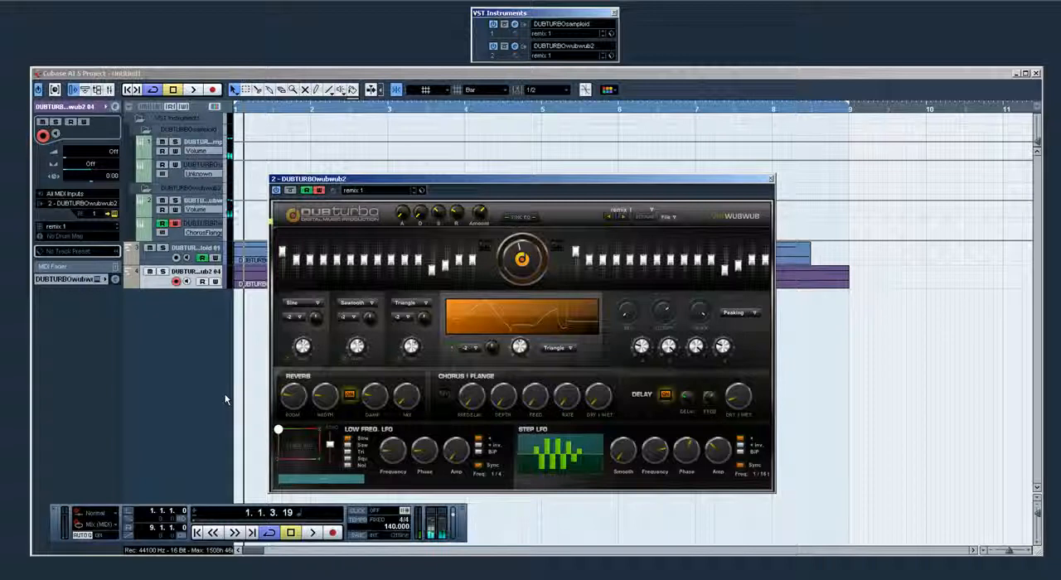
key(period)
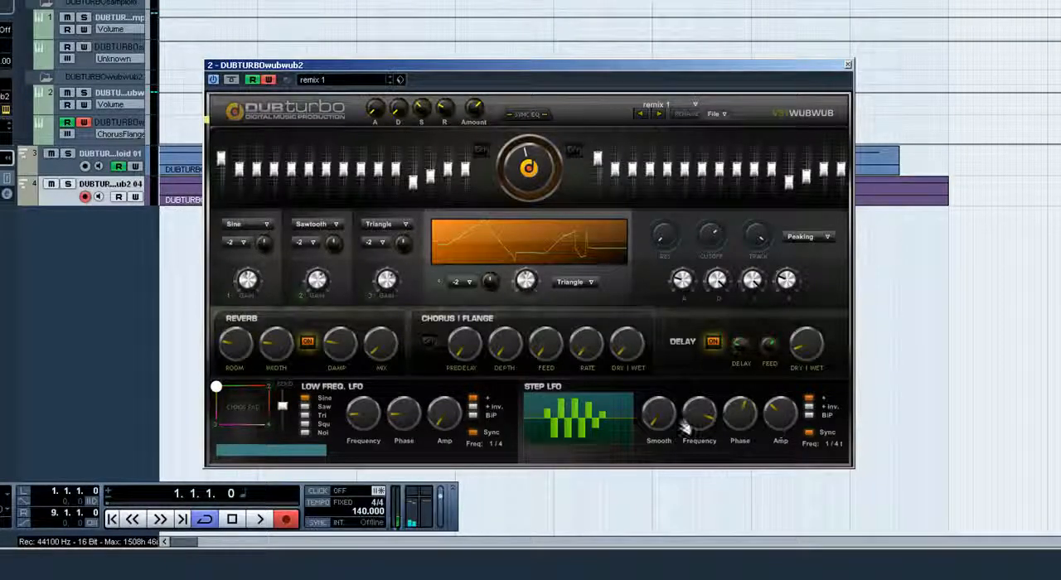
key(space)
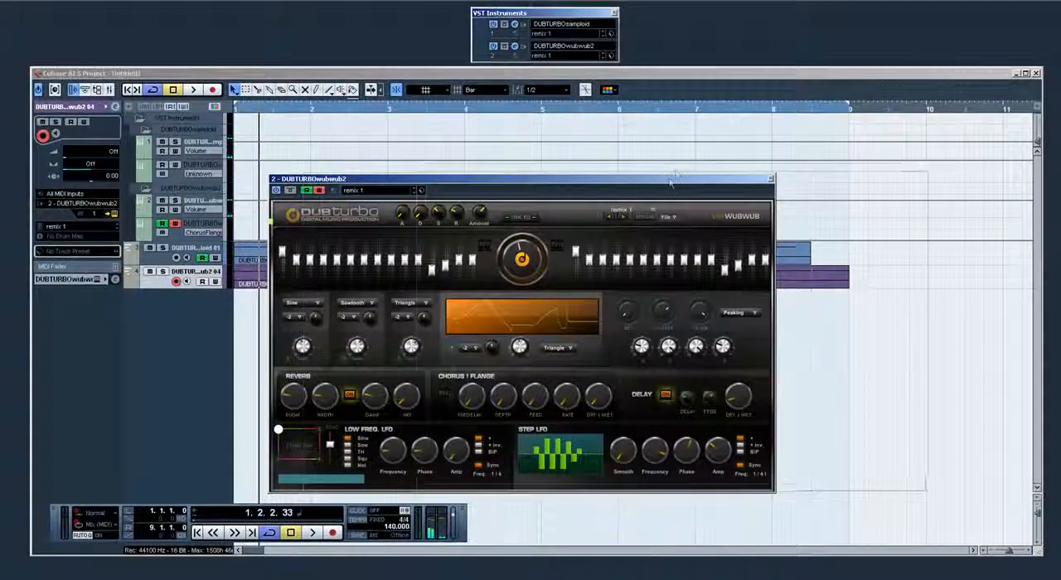
Move the synth window clear of the track list and show the automation lane of MIDI track 4
drag(671, 180, 822, 162)
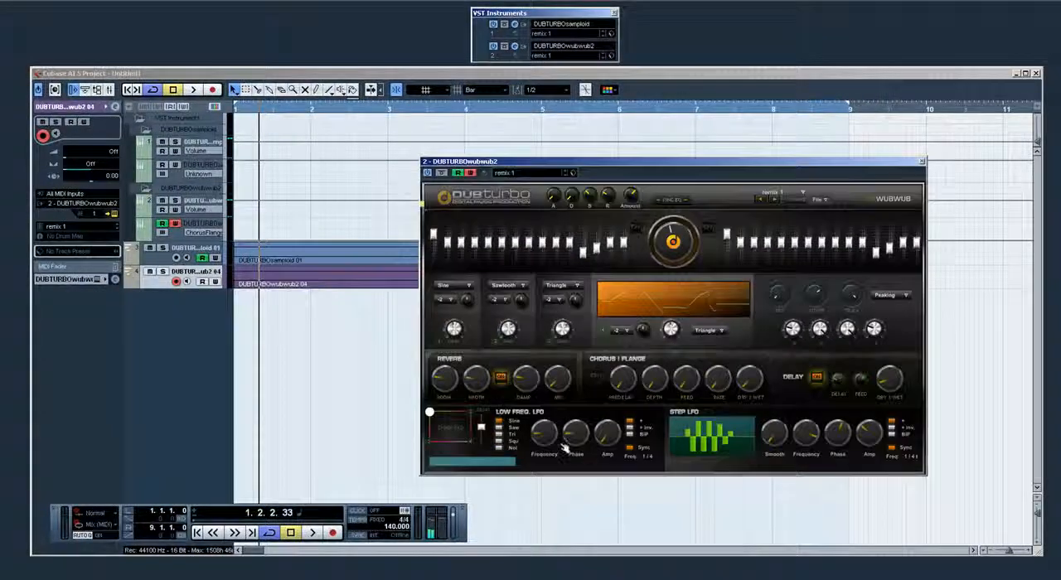
right_click(198, 274)
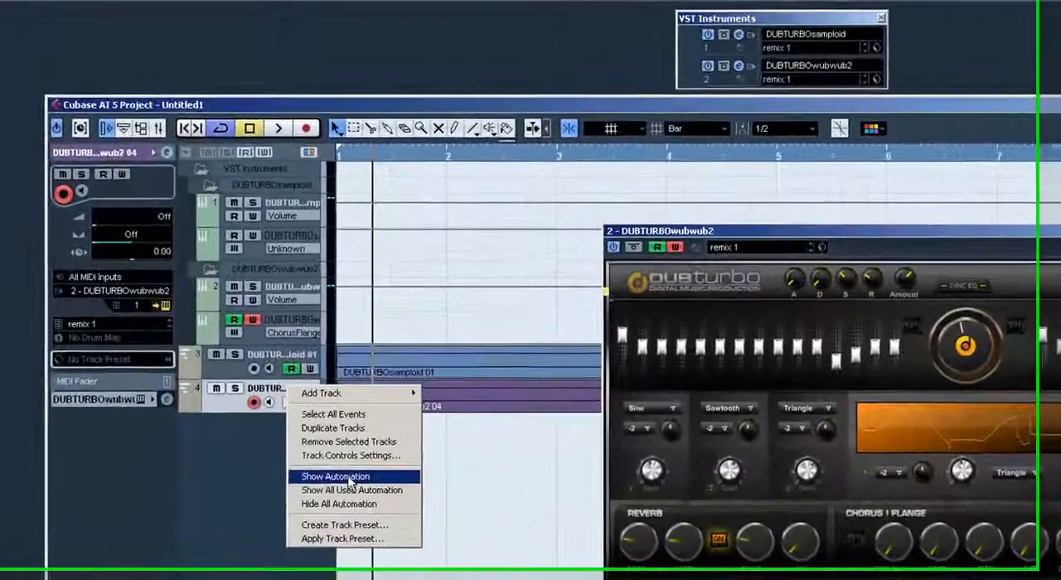
click(340, 477)
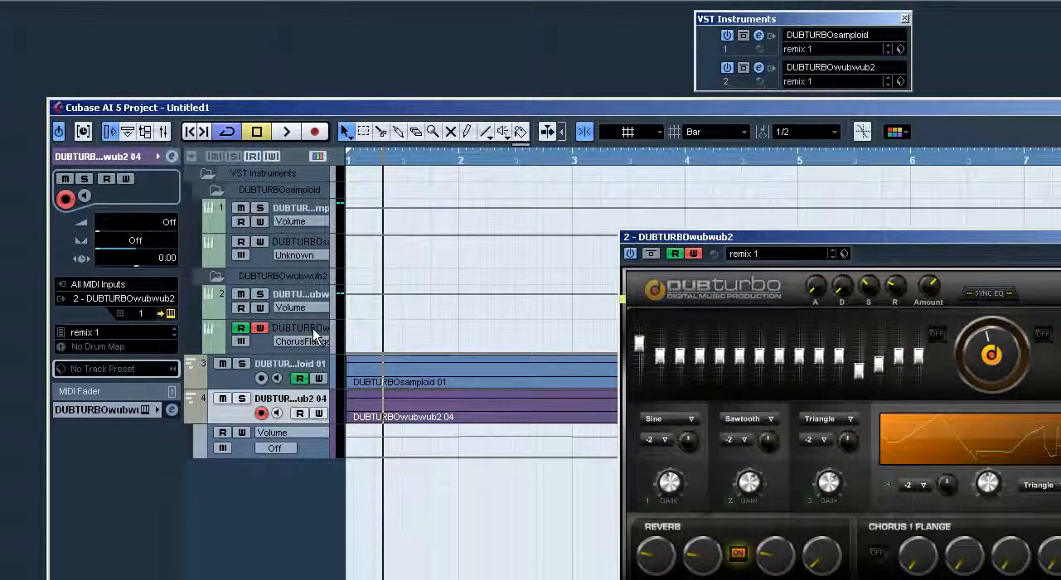
Display the recorded StepLFO-Frequency automation in the DUBTURBOwubwub2 instrument's automation lane
click(315, 333)
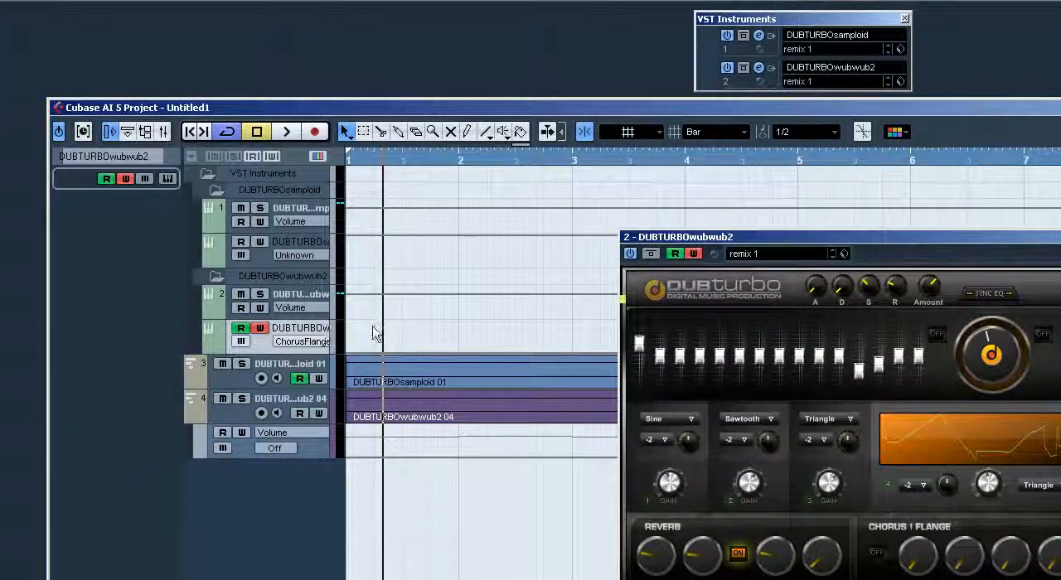
click(290, 344)
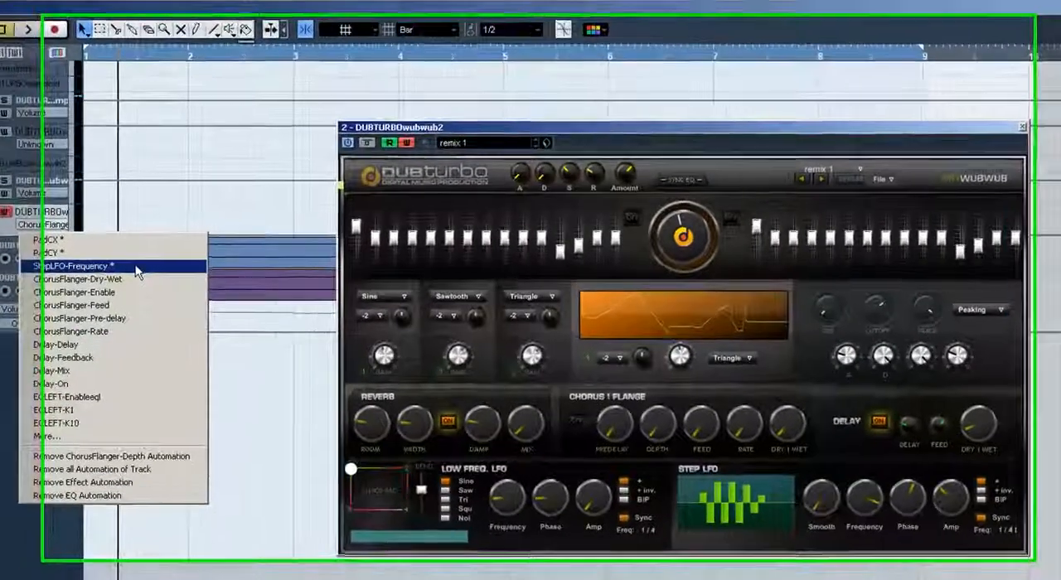
click(271, 264)
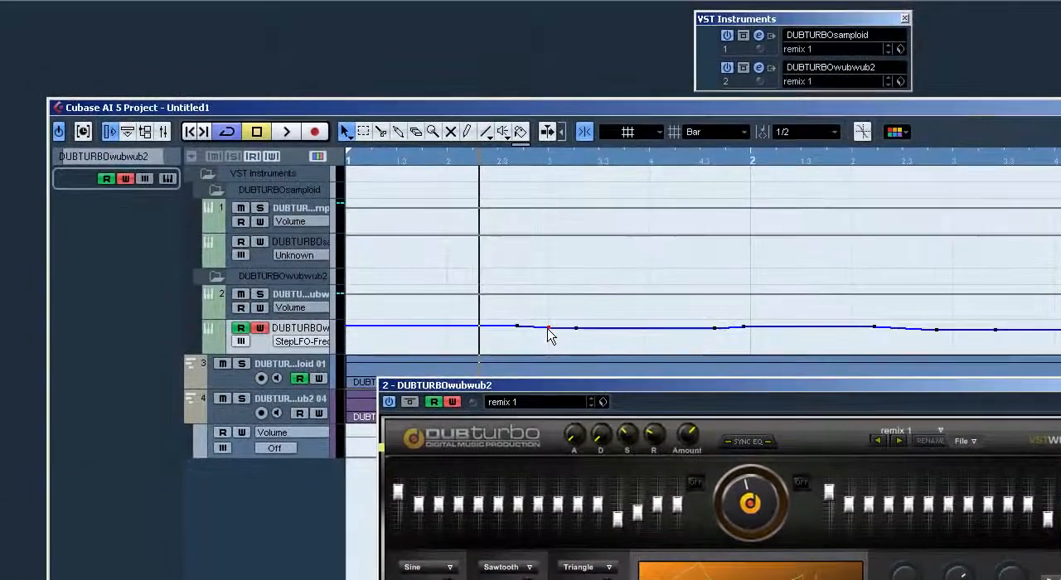
Reshape the StepLFO-Frequency curve into an abrupt step at beat 3 of bar 1, removing the extra point and auditioning it
key(Delete)
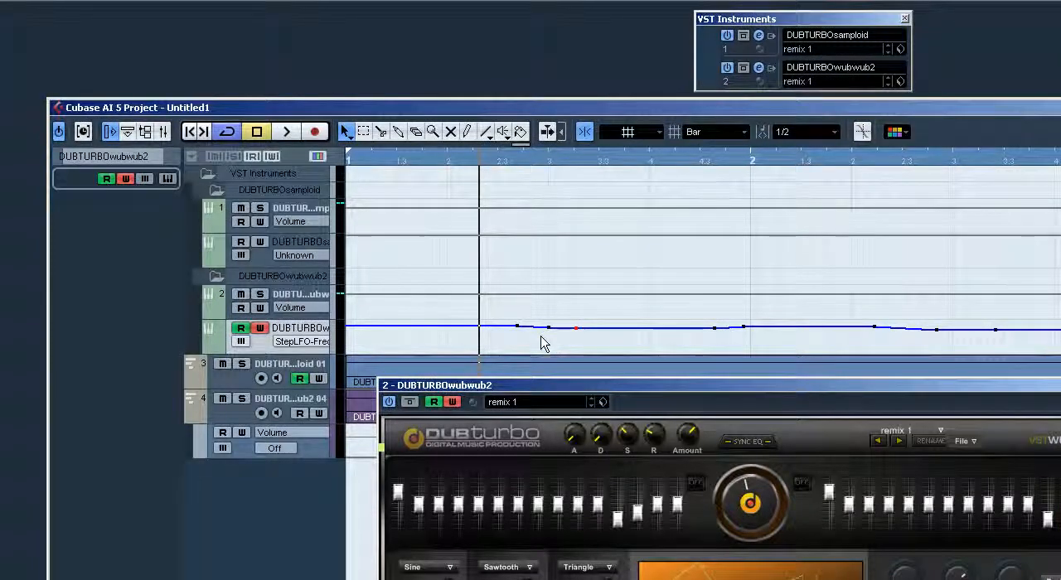
key(period)
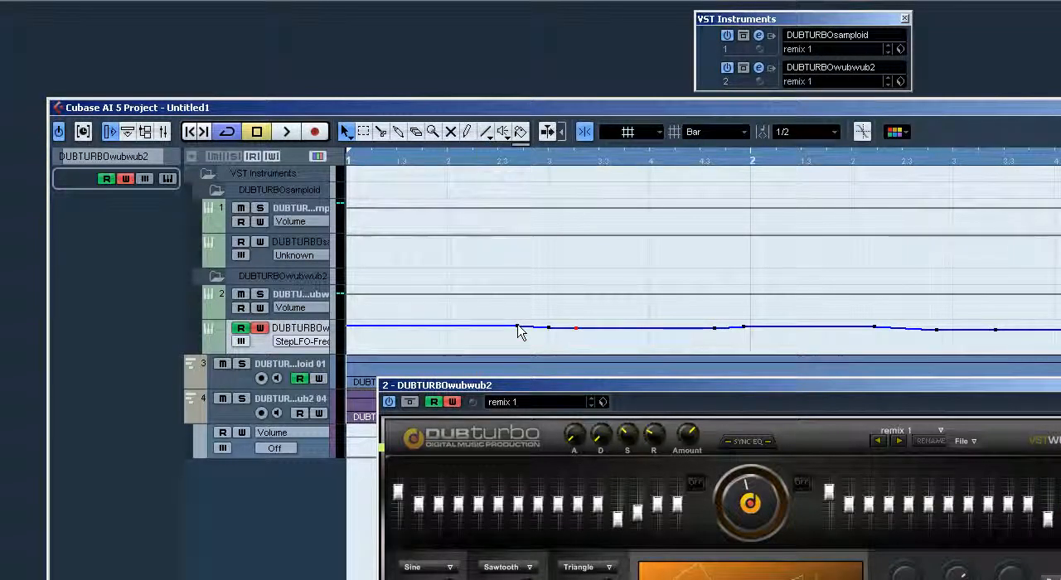
drag(518, 326, 522, 315)
key(space)
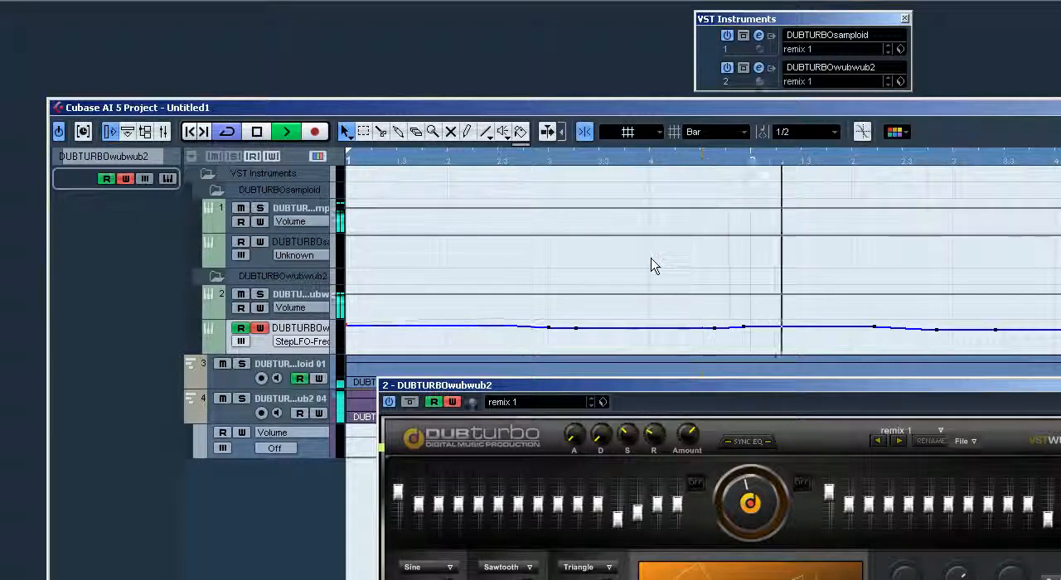
key(space)
drag(520, 332, 559, 258)
key(space)
key(space)
key(KP_Decimal)
key(space)
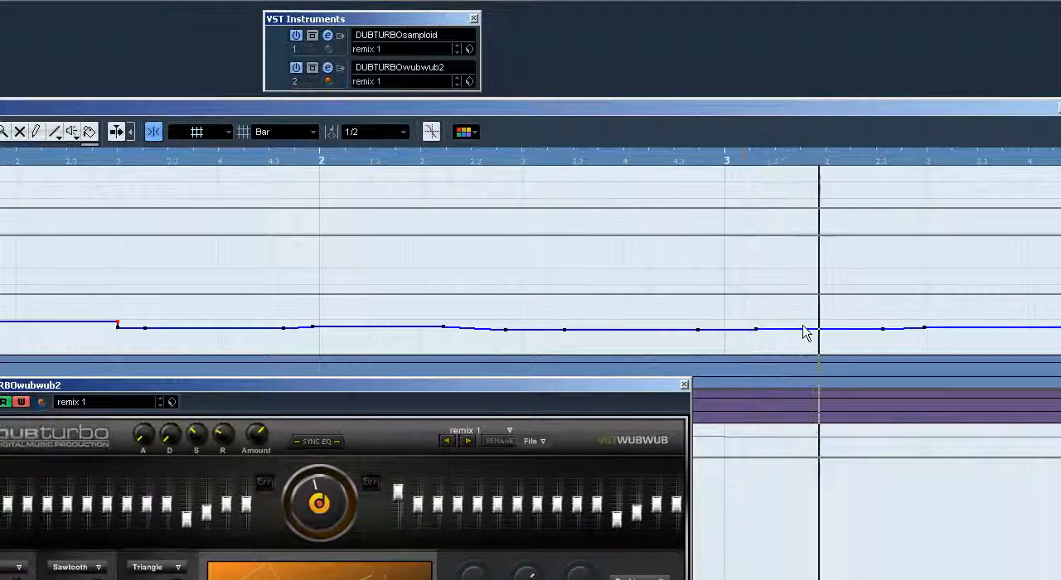
Turn the StepLFO-Frequency ramp around beat 2 of bar 5 into an abrupt rise and audition that passage
key(g)
key(g)
key(g)
key(g)
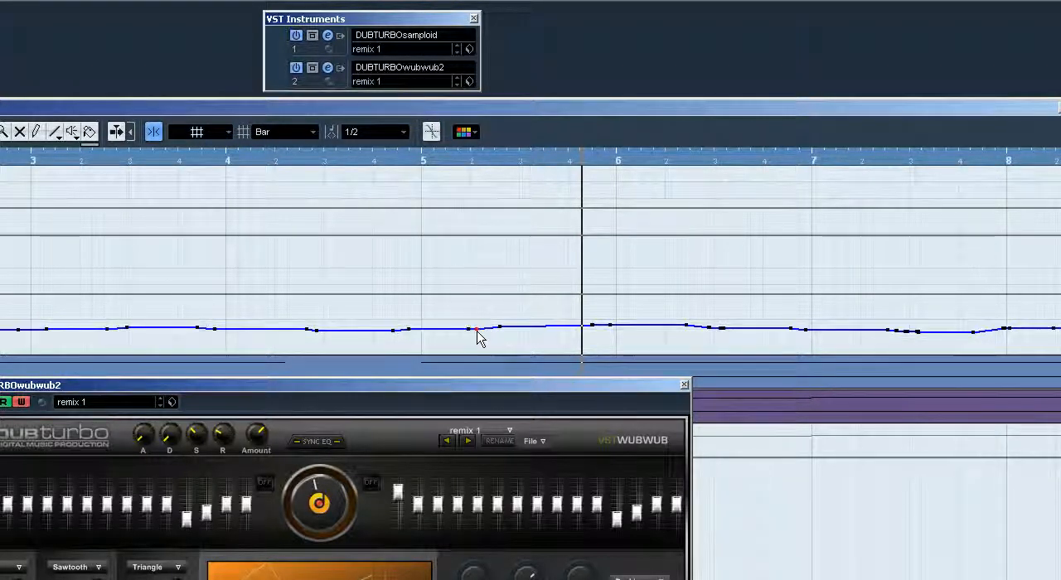
drag(500, 328, 468, 325)
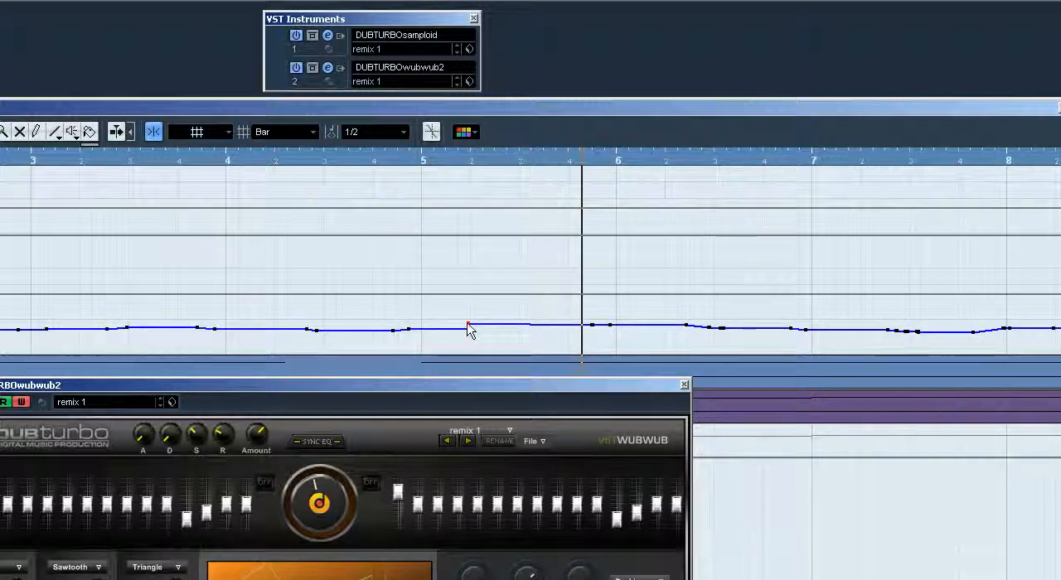
drag(468, 330, 473, 331)
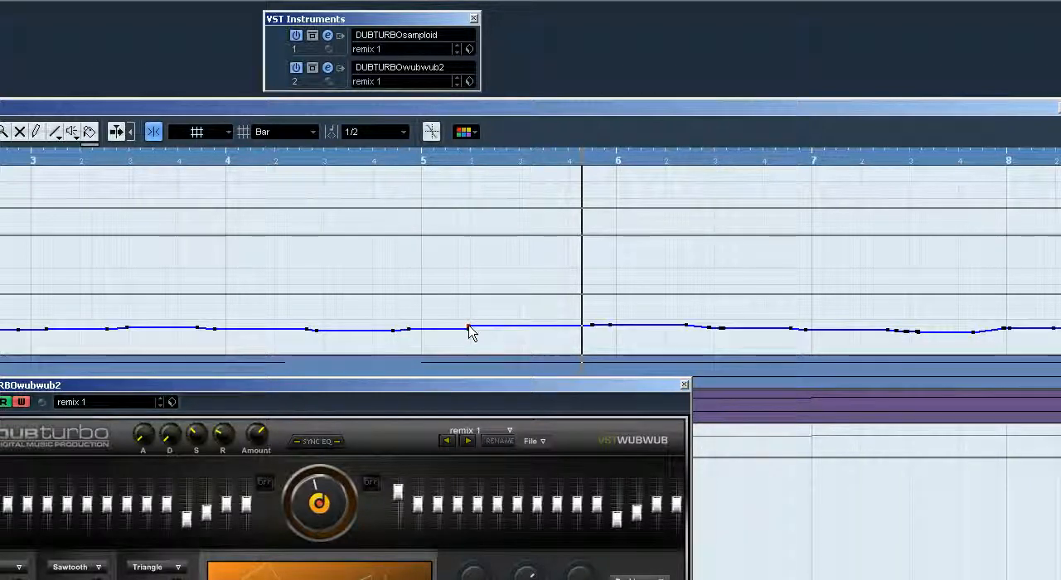
click(313, 167)
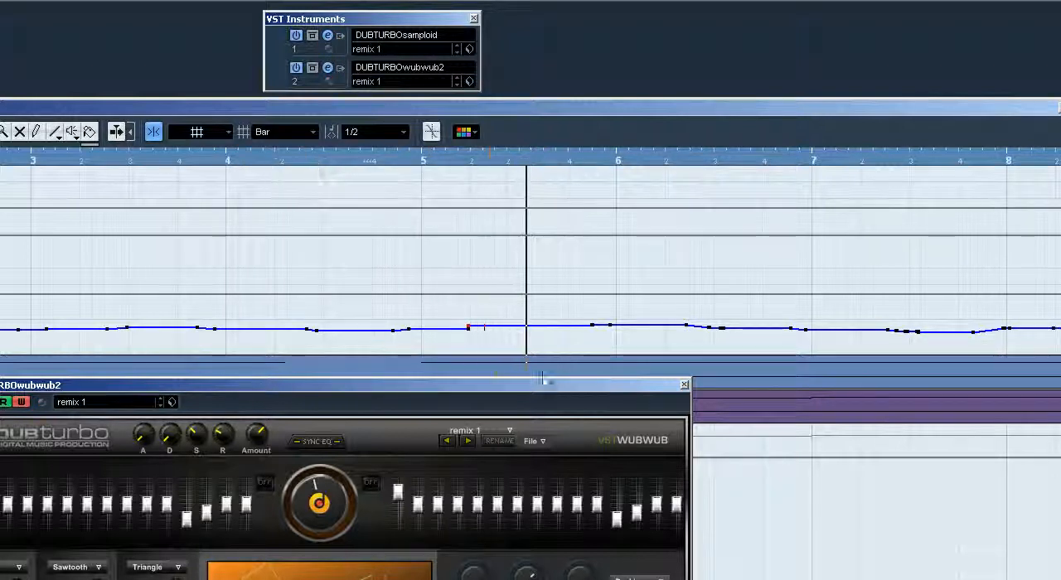
key(space)
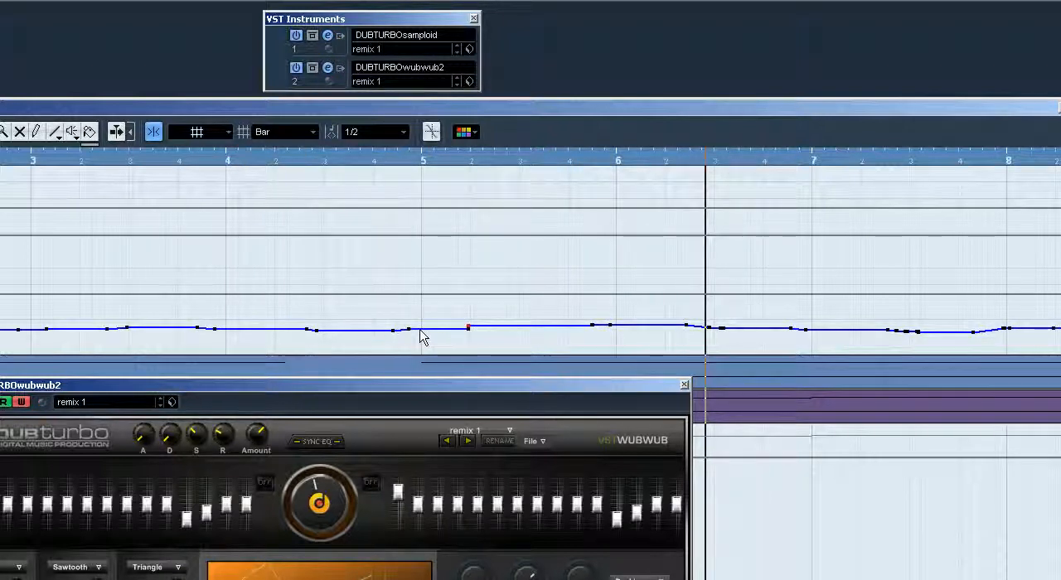
Shift the StepLFO-Frequency rise to the start of bar 5 and audition it from bar 4
drag(421, 330, 423, 340)
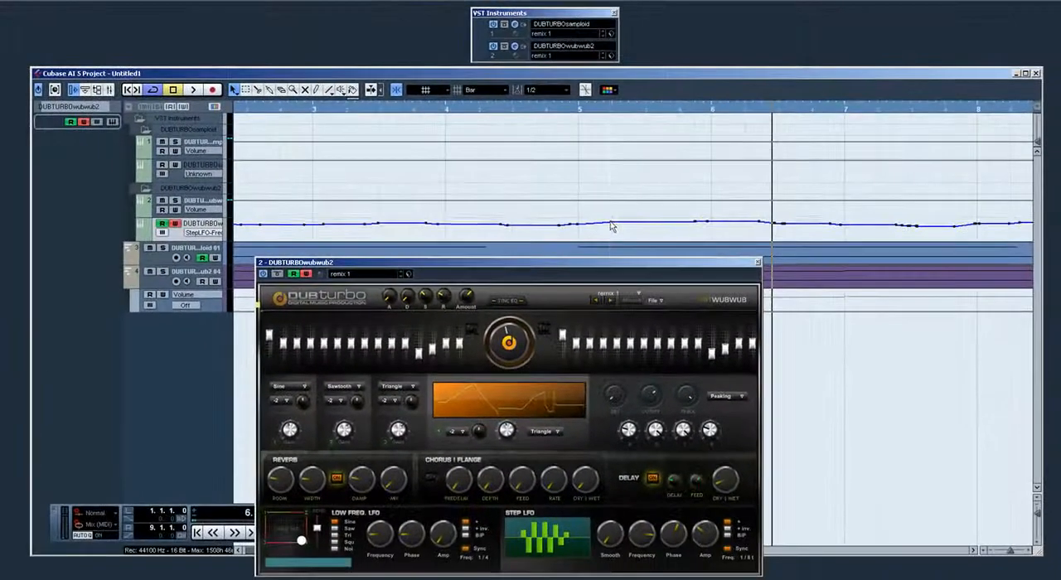
drag(469, 327, 429, 328)
drag(583, 226, 582, 227)
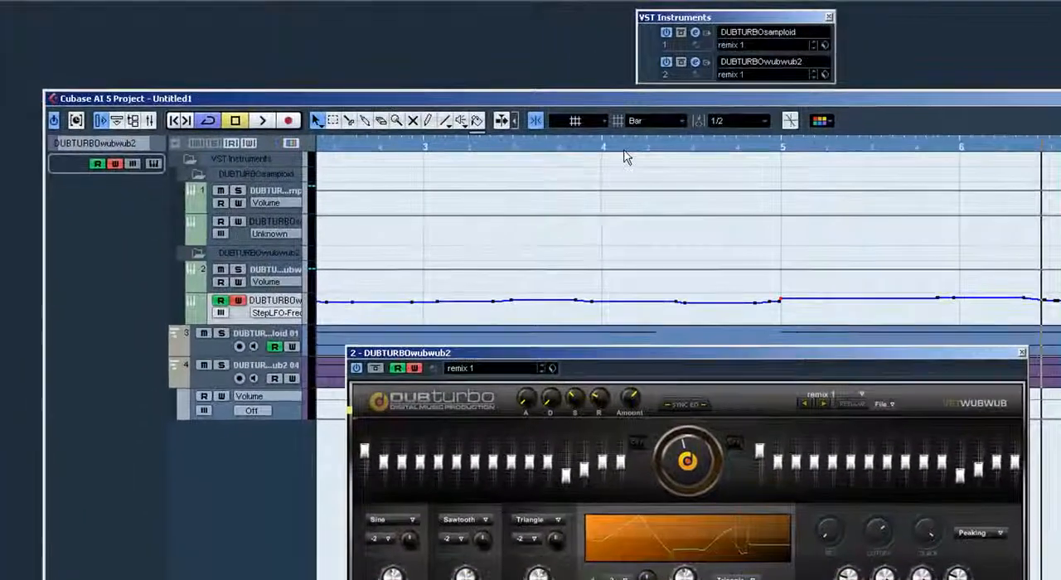
click(625, 152)
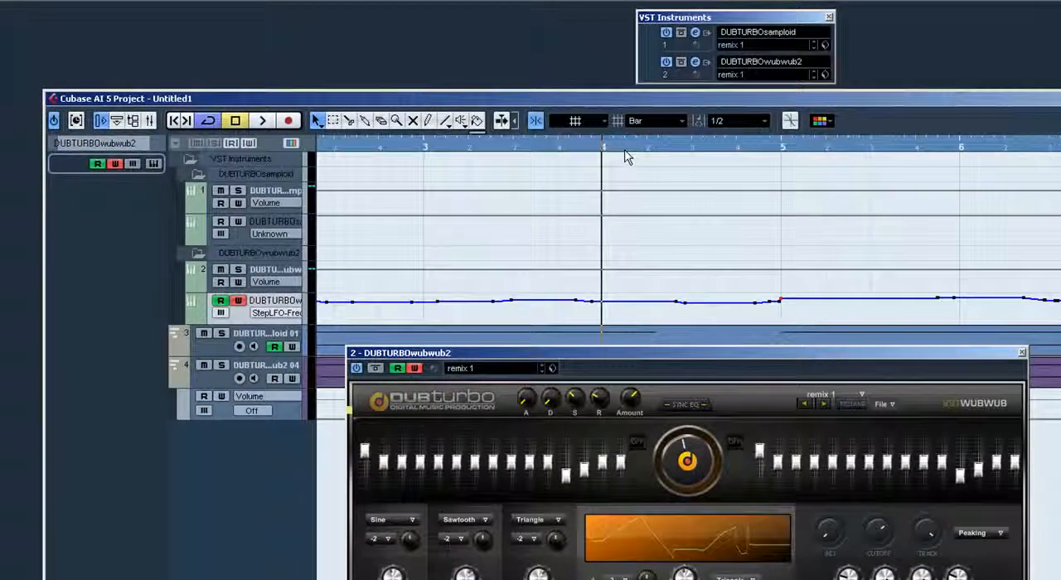
key(space)
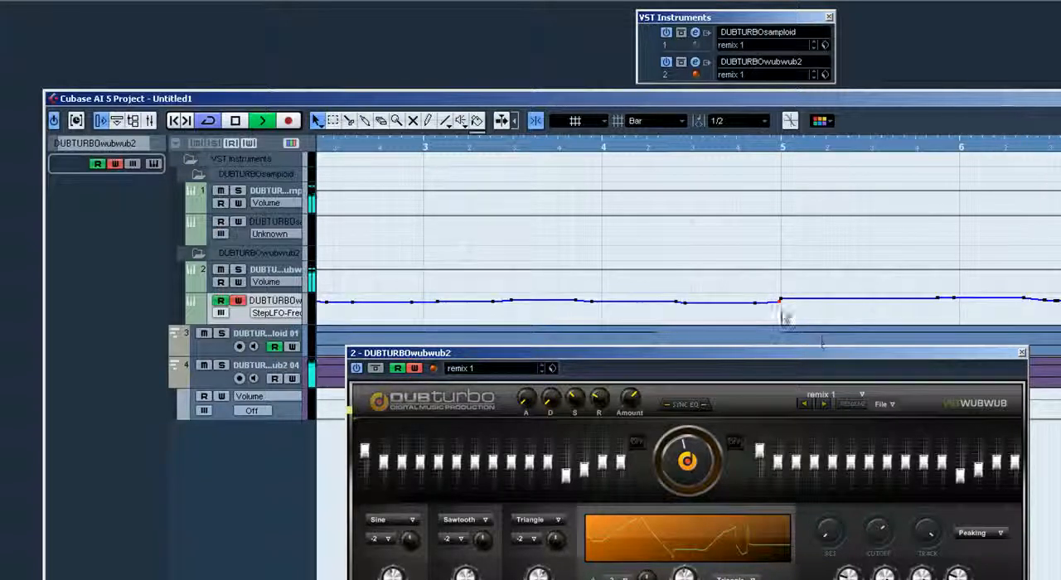
drag(779, 303, 786, 310)
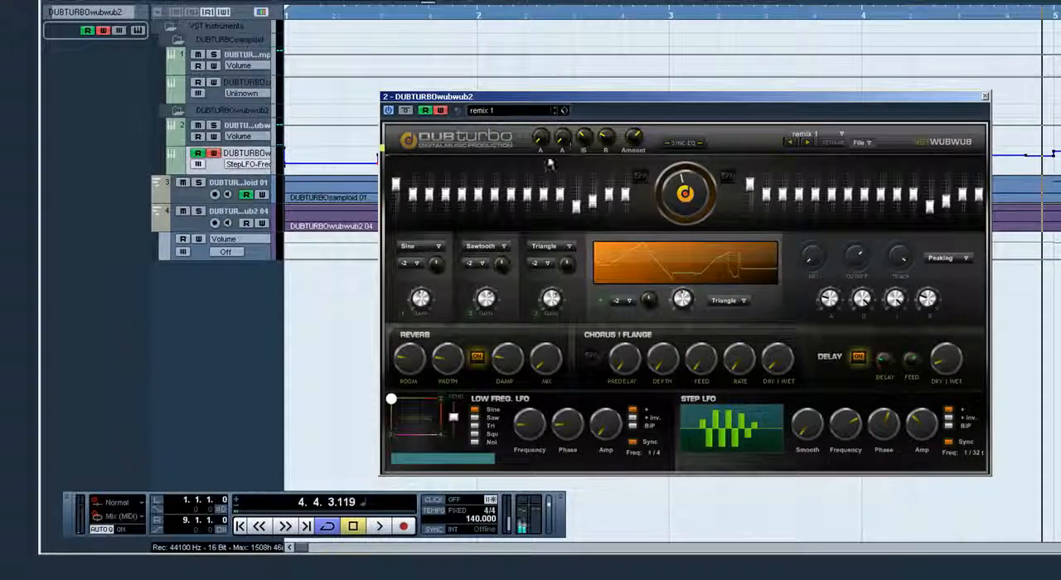
click(238, 164)
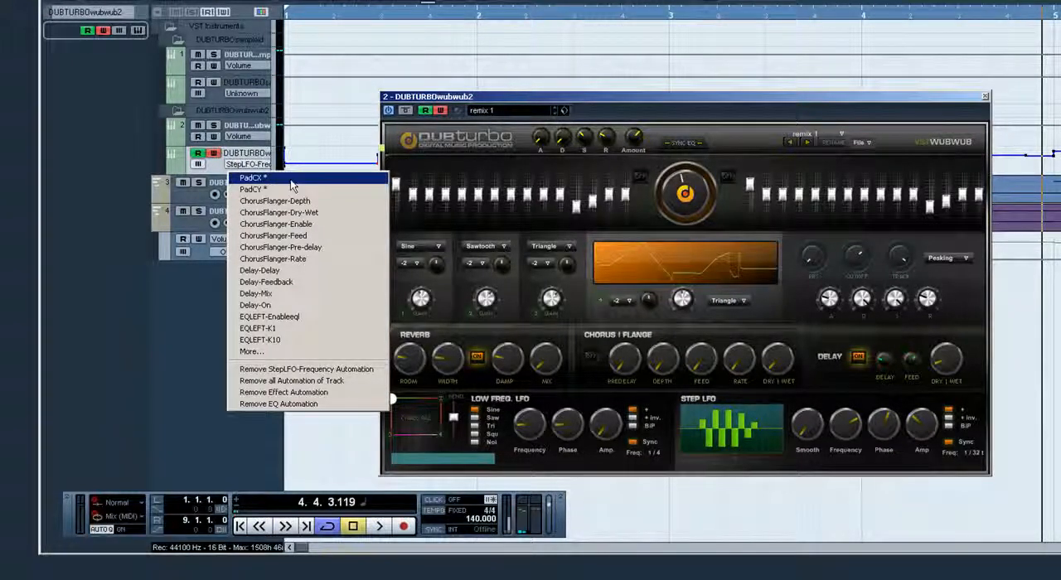
click(308, 145)
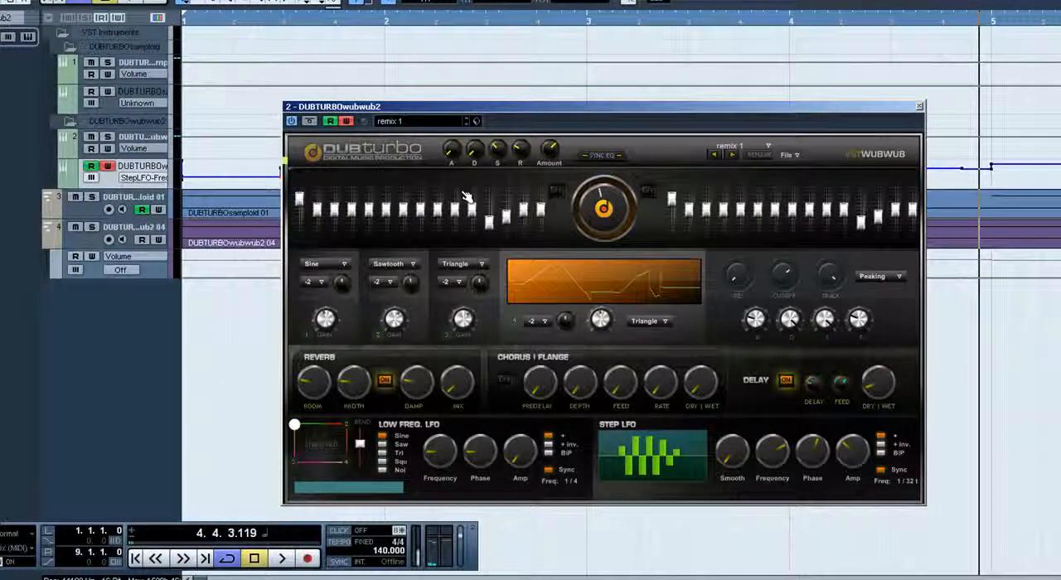
Record the synth's Bend slider and chaos pad movements as automation from the start of the project
key(Home)
key(KP_Multiply)
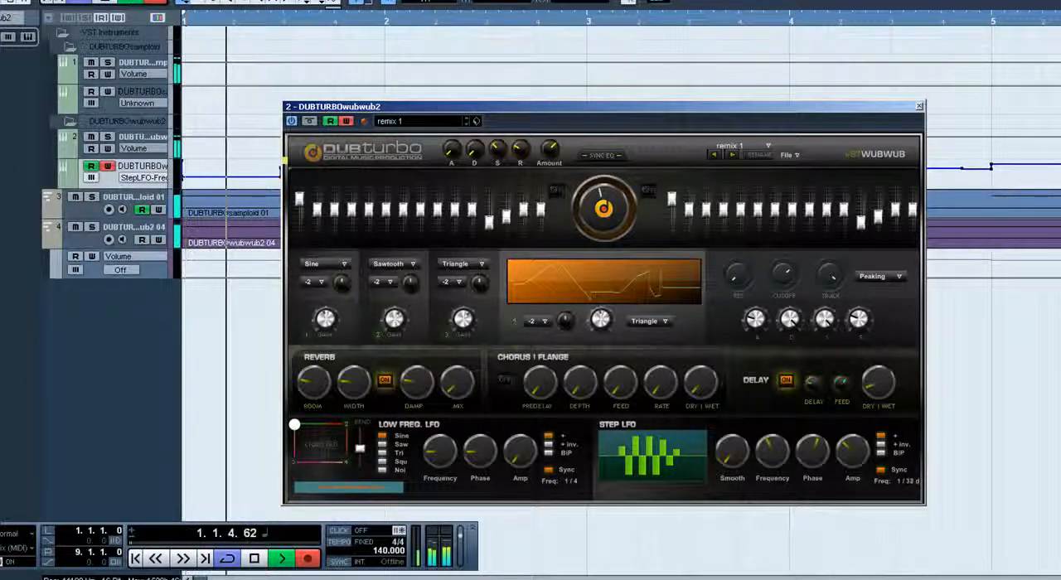
drag(361, 445, 361, 444)
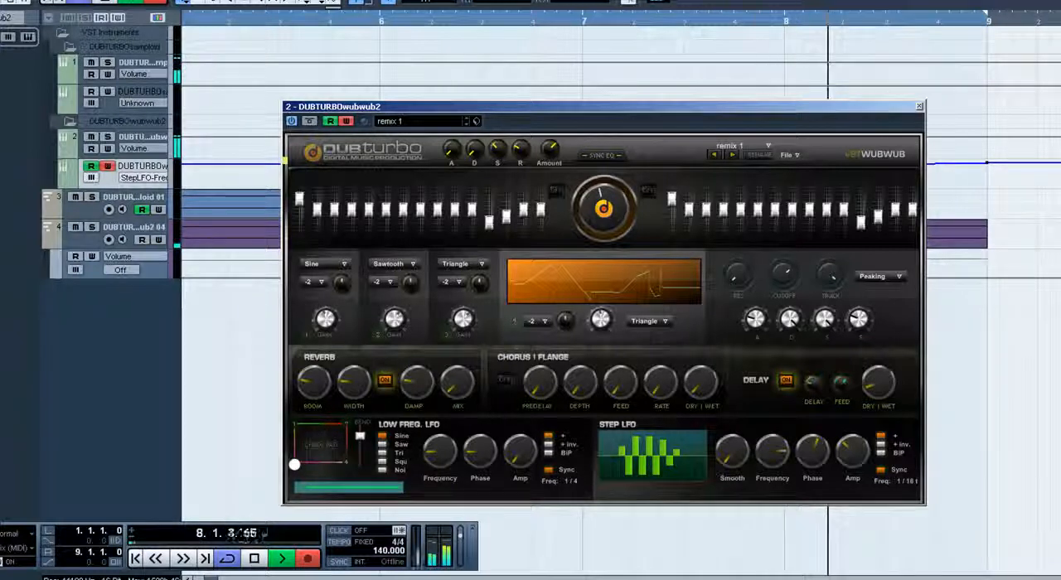
key(space)
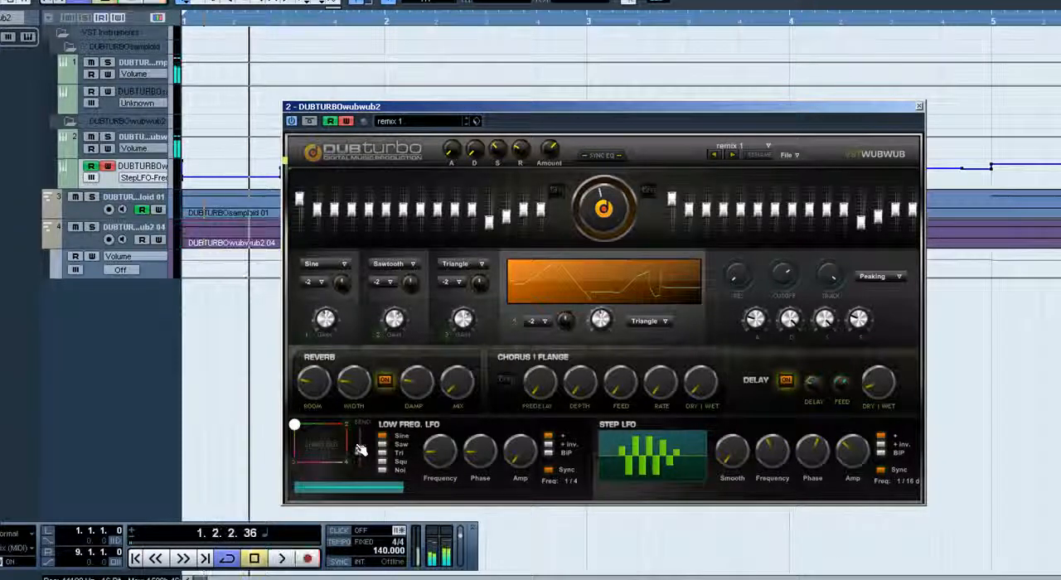
Play the project from the start with both synth EQs switched on and several of their low bands raised
key(Home)
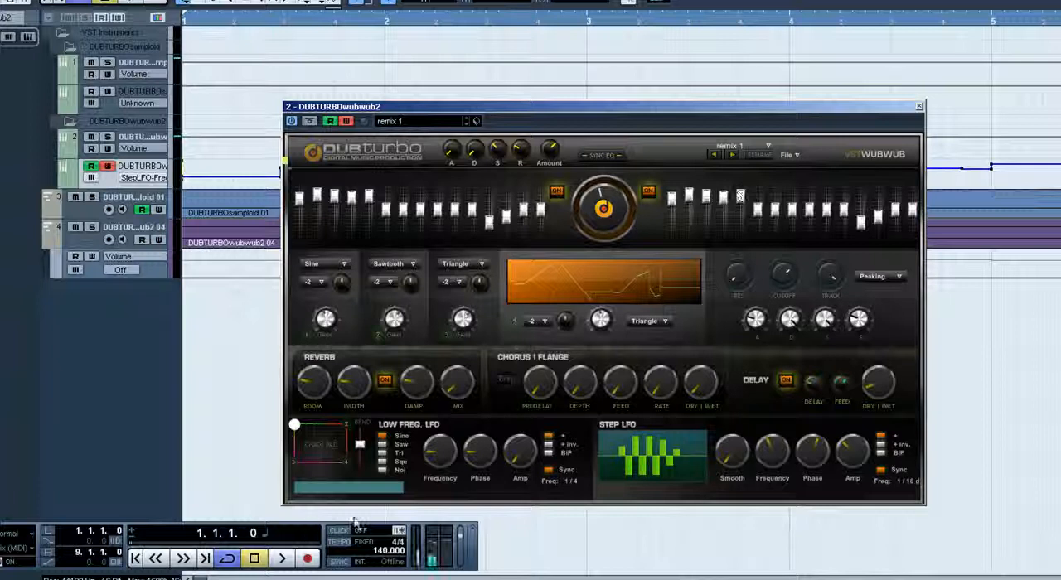
key(space)
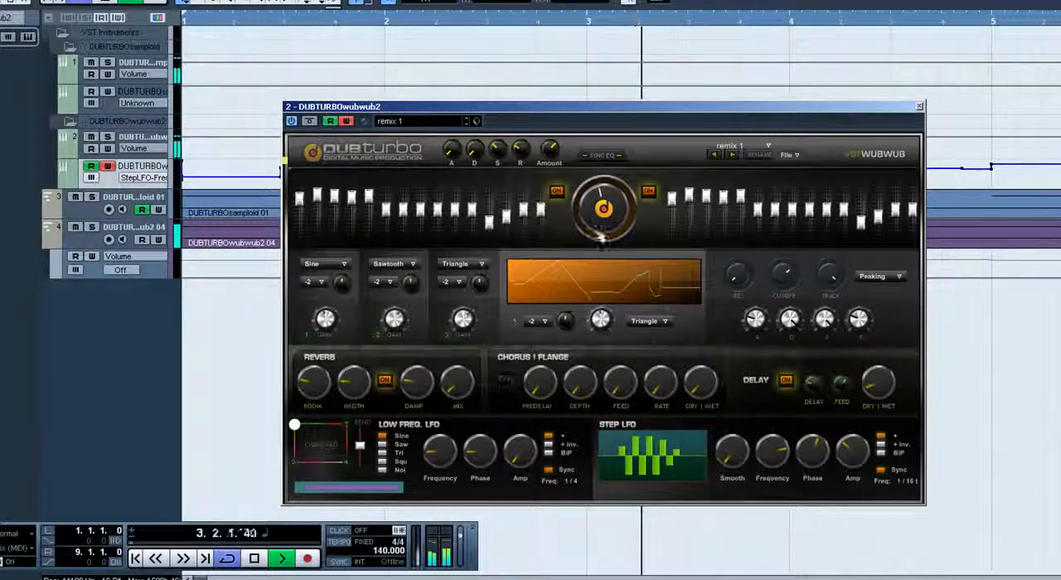
Adjust the upper-mid bands of both synth EQs, switch on Chorus/Flange during playback, and stop at the project start
mouse_move(827, 211)
mouse_down()
mouse_move(827, 200)
mouse_move(877, 208)
mouse_up()
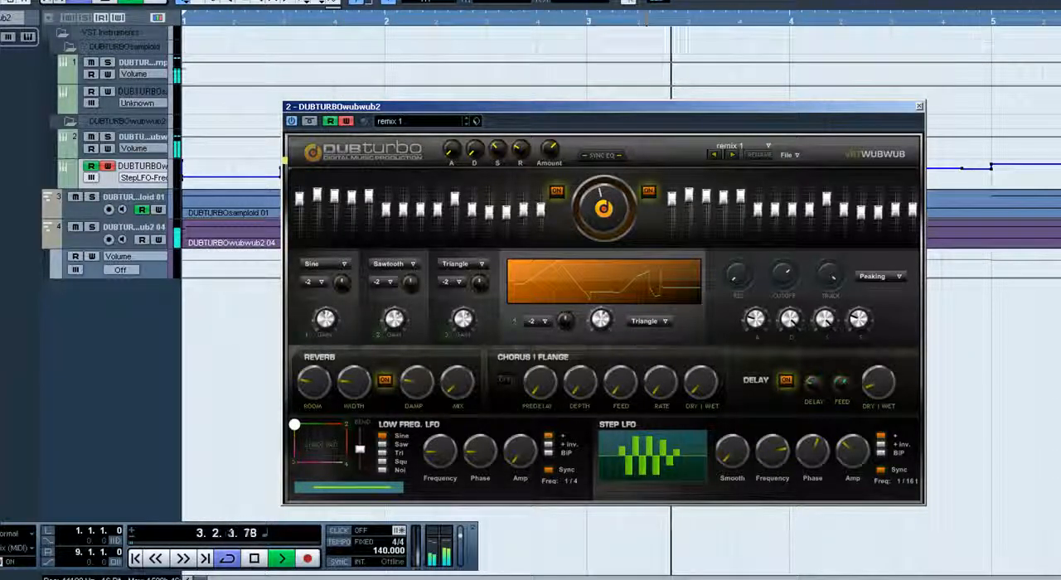
click(504, 379)
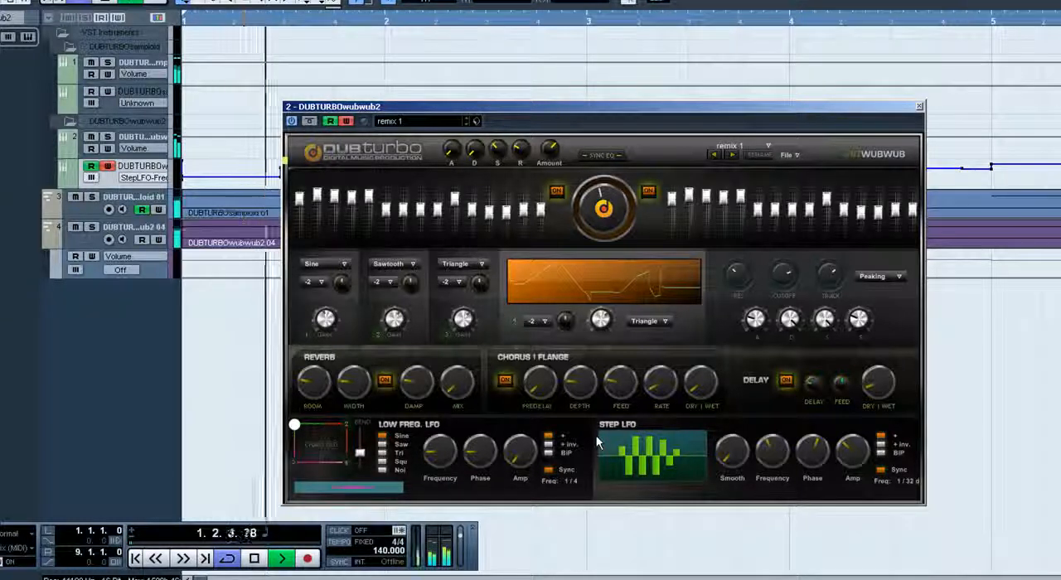
key(space)
key(Home)
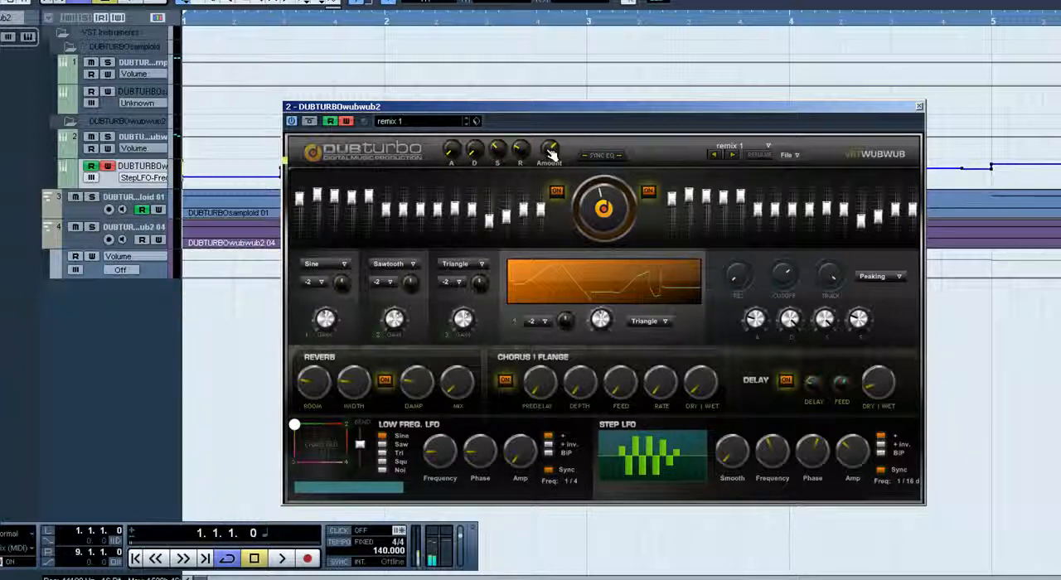
Disable automation writing for the synth and play from the project start, toggling the Chorus/Flange effect to compare the sound
click(347, 122)
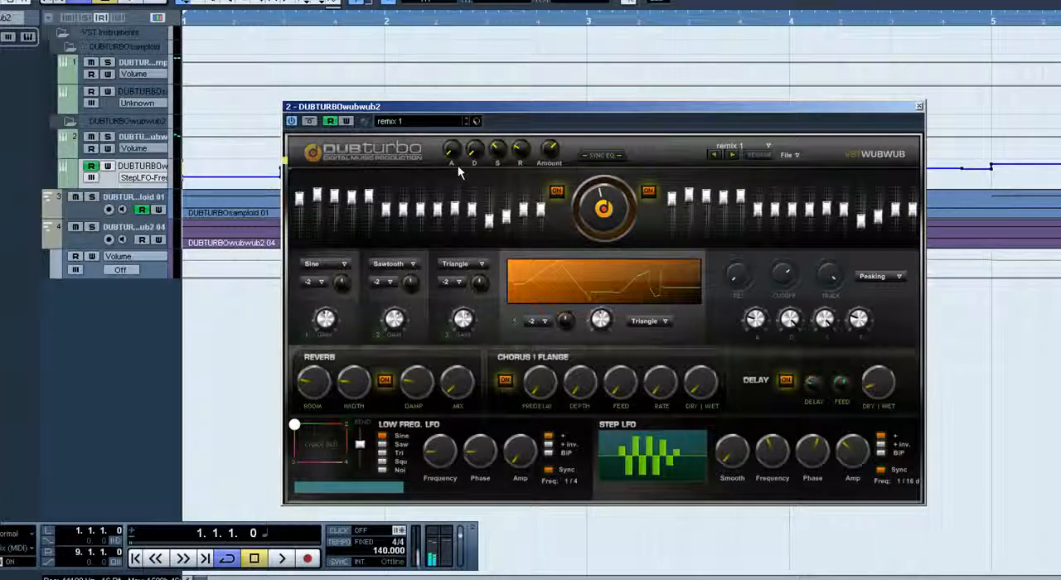
key(space)
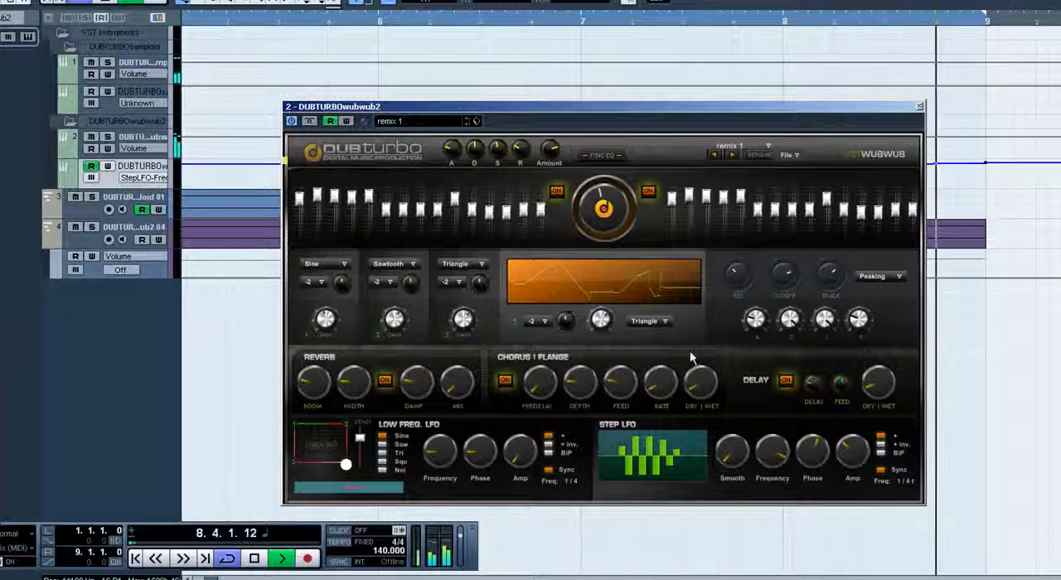
click(505, 380)
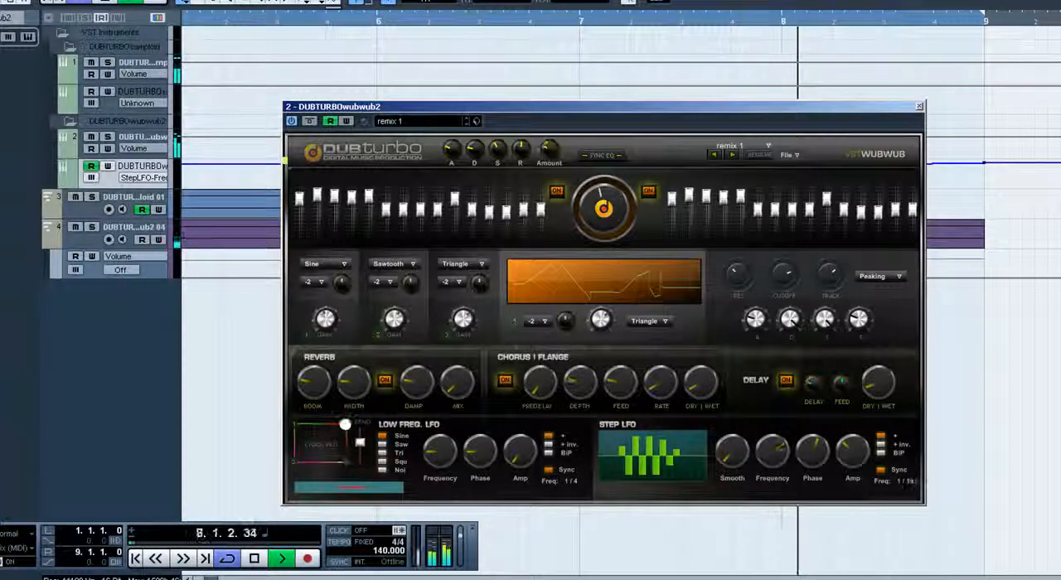
Set the fourth oscillator to octave -2 with a Sawtooth waveform and play the project to hear it
click(538, 321)
click(551, 421)
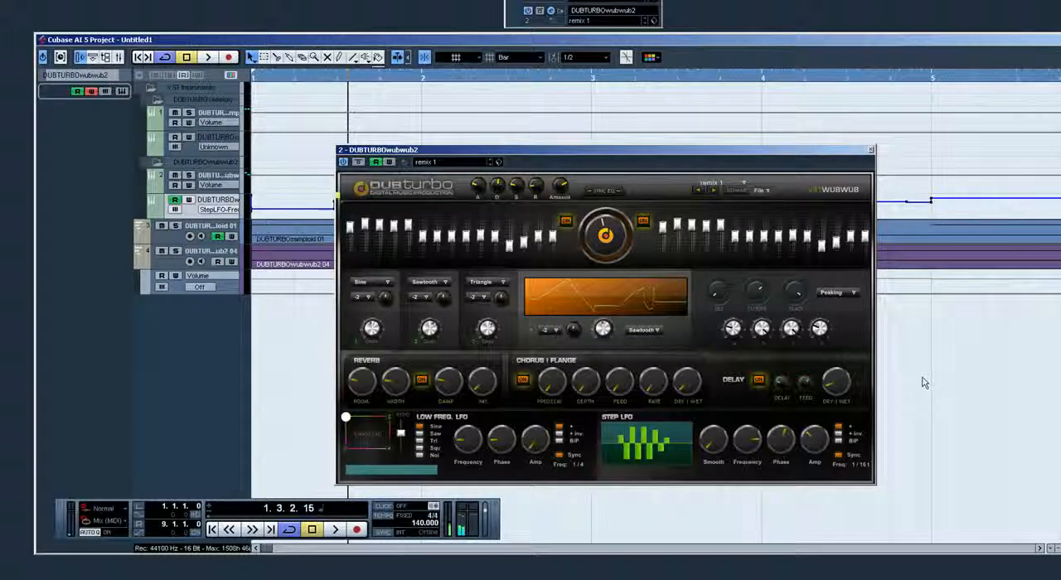
key(space)
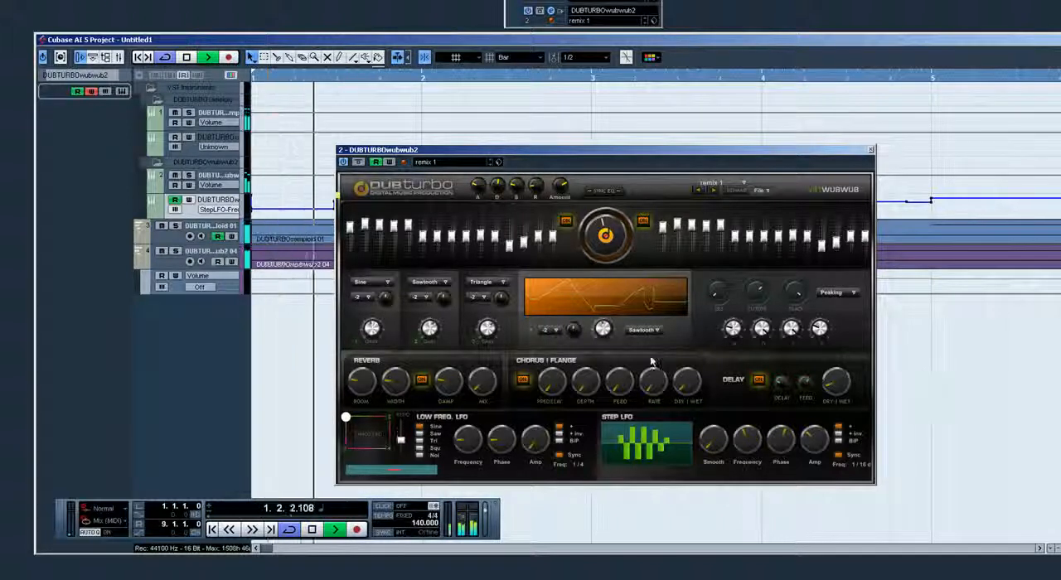